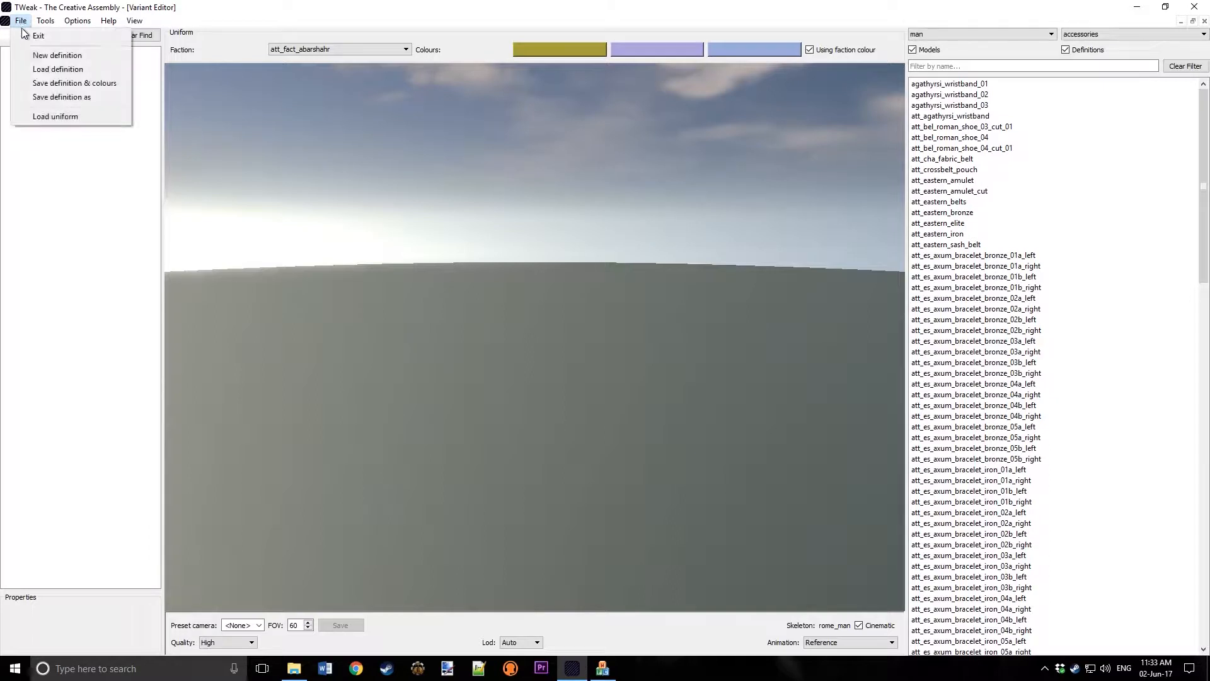
# - Load the land unit uniform att_nor_nordic_raiders
pyautogui.click(58, 116)
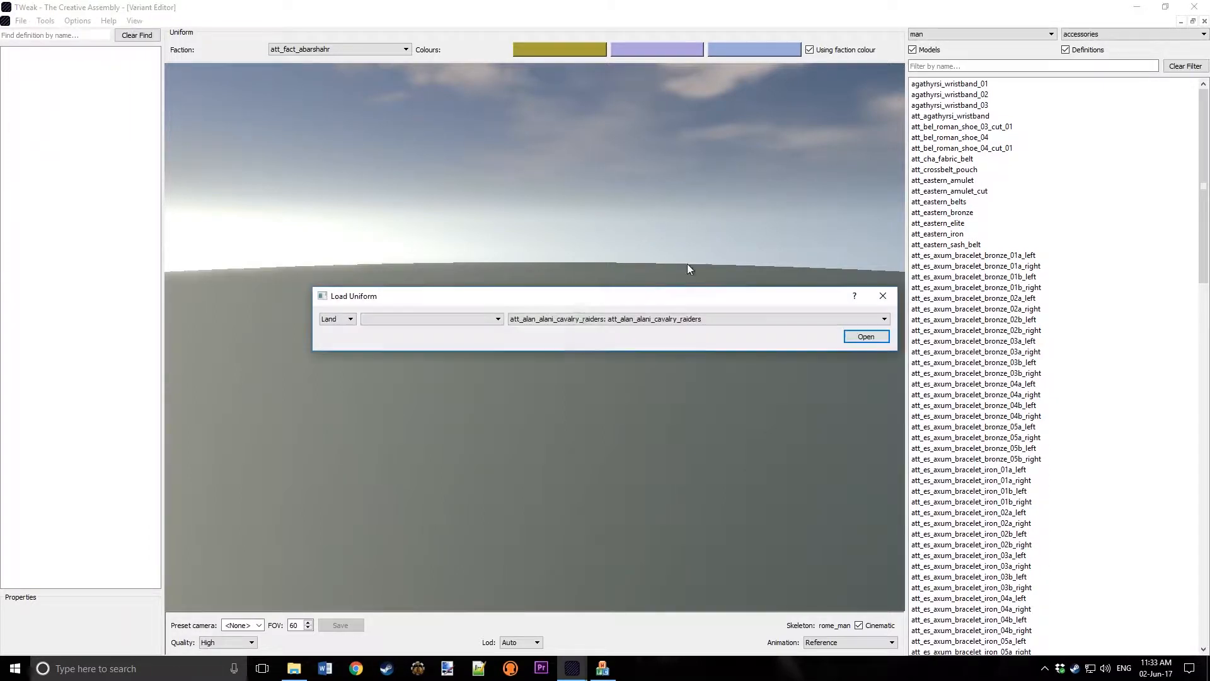
pyautogui.click(588, 319)
pyautogui.moveTo(889, 350); pyautogui.dragTo(892, 370)
pyautogui.scroll(5, 670, 398)
pyautogui.click(608, 346)
pyautogui.click(665, 322)
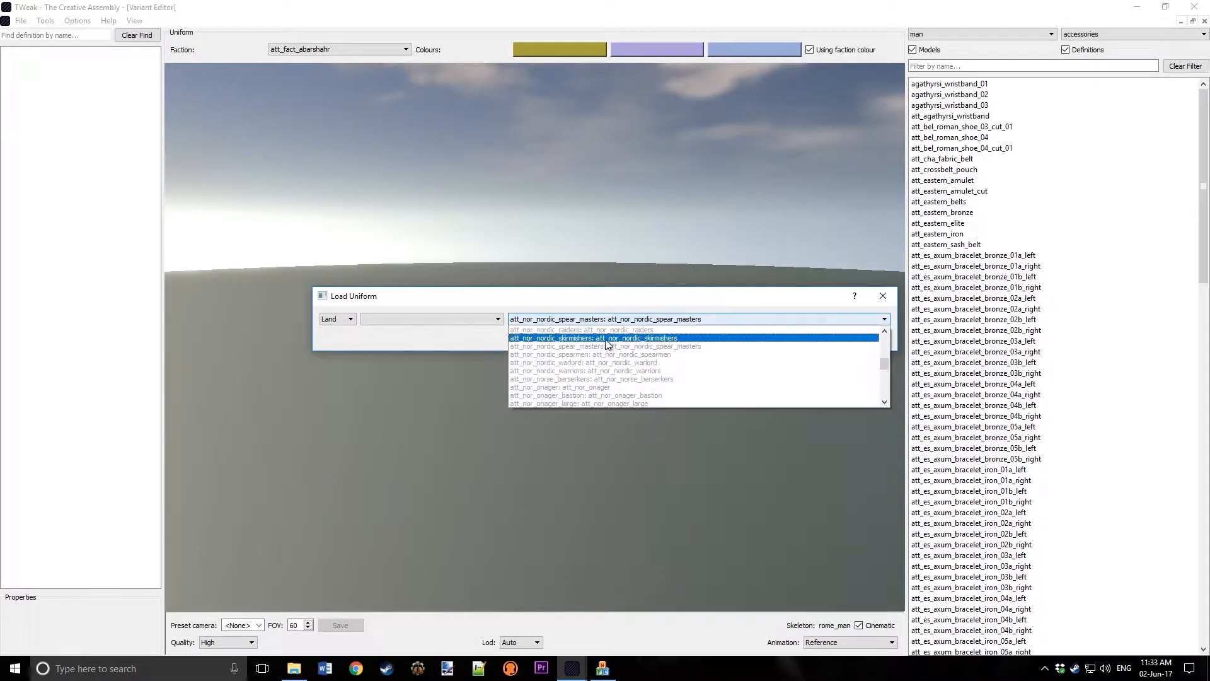
pyautogui.click(571, 329)
pyautogui.click(881, 339)
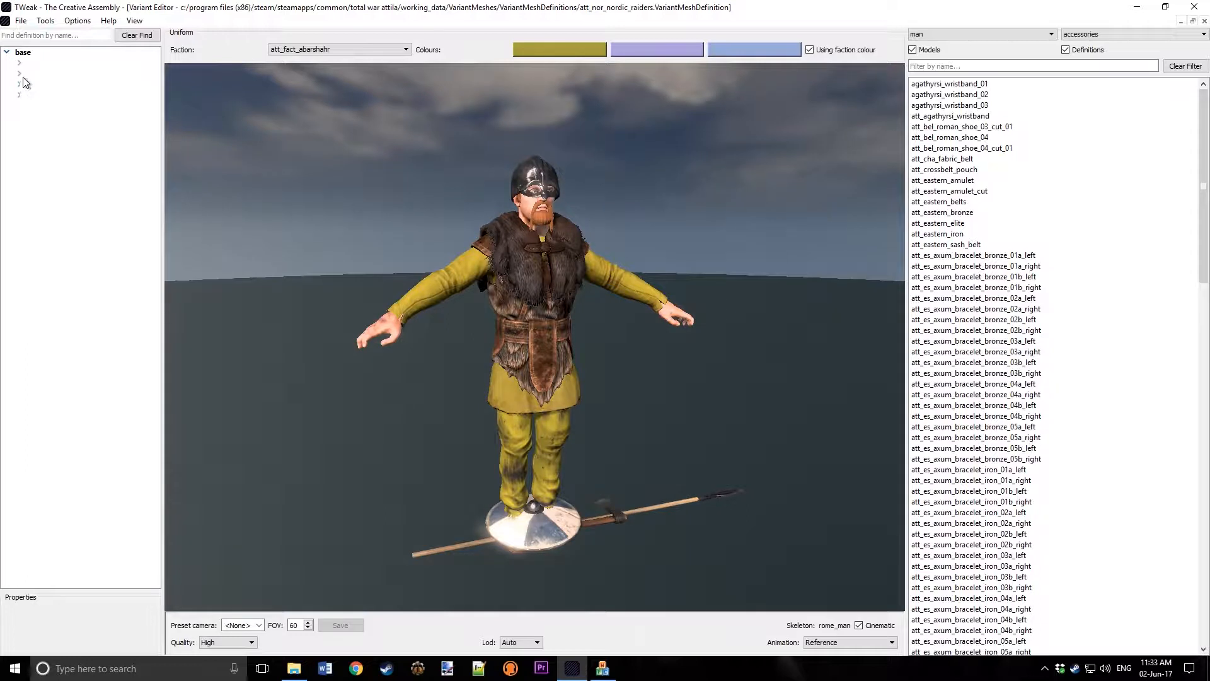
# - Delete three of the unnamed variants under base, keeping only the first one
pyautogui.click(43, 70)
pyautogui.press('Delete')
pyautogui.press('Delete')
pyautogui.press('Delete')
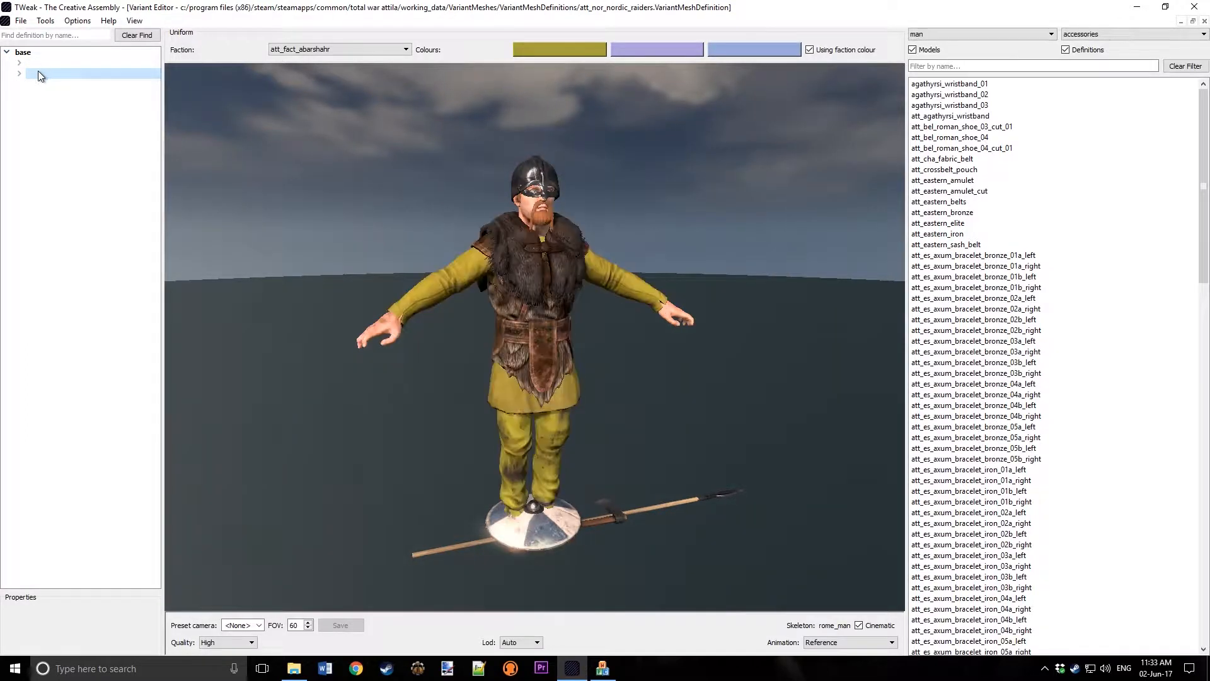
# - Check the shield and weapon_2 attach points, delete att_javelin from weapon_4 and clear weapon_4's weapon_05 attach point
pyautogui.click(21, 63)
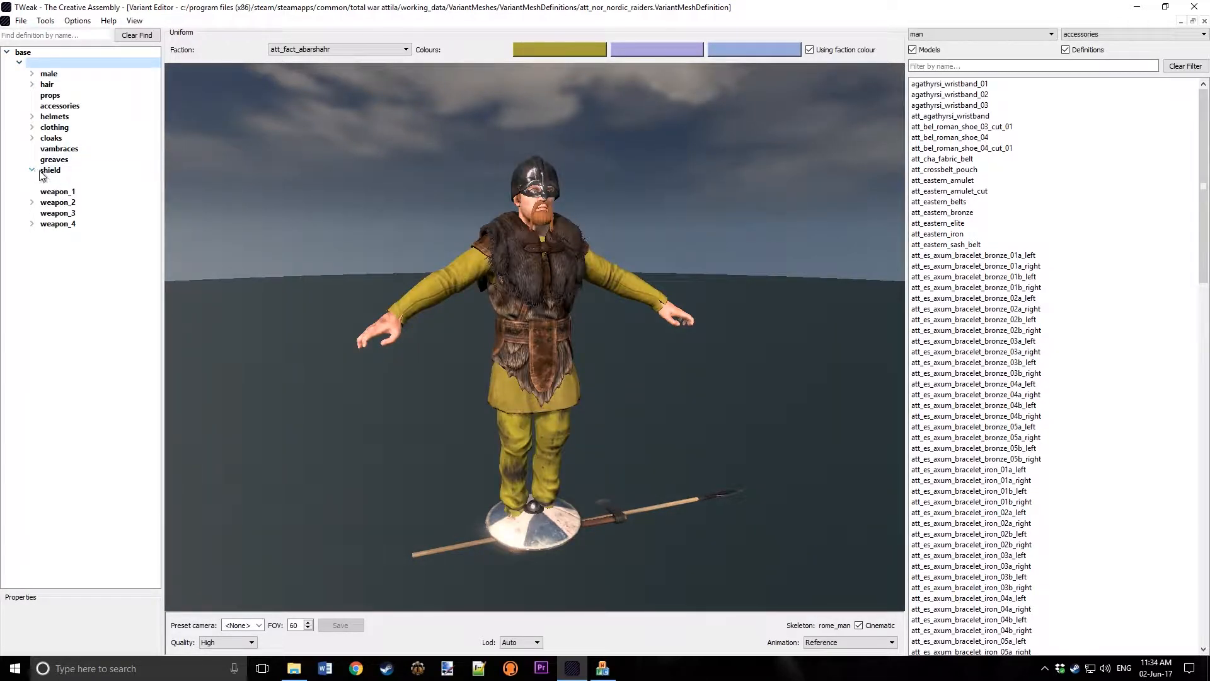
pyautogui.click(43, 175)
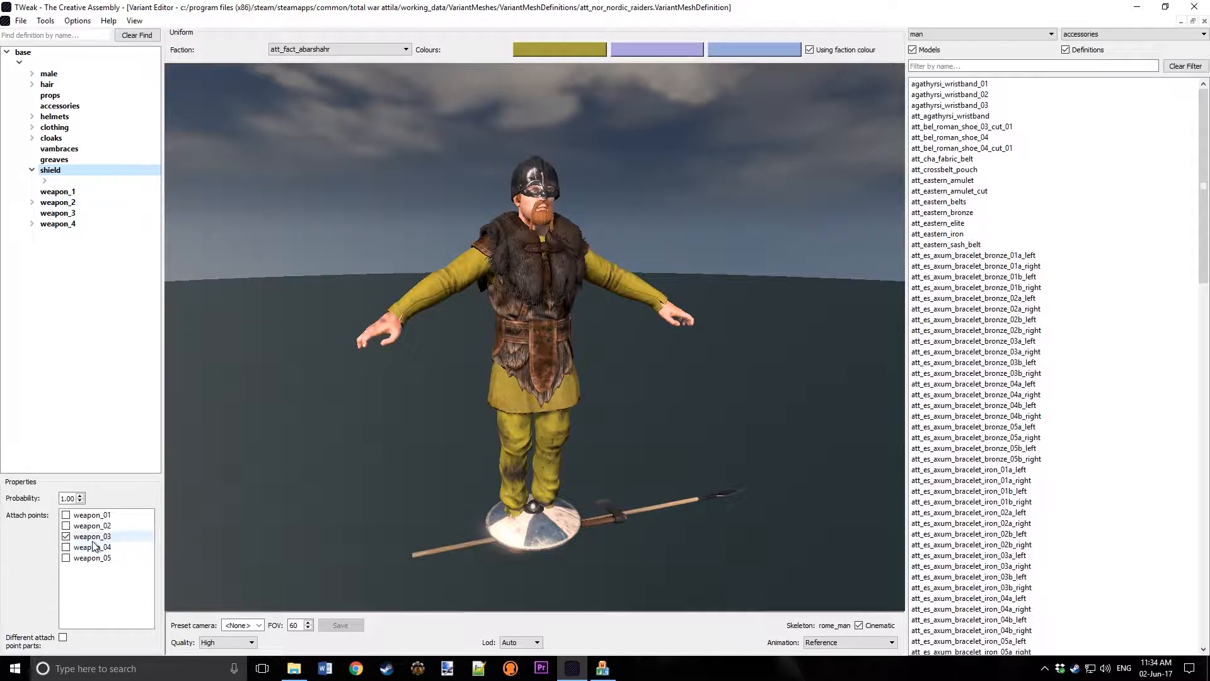
pyautogui.click(33, 203)
pyautogui.click(67, 202)
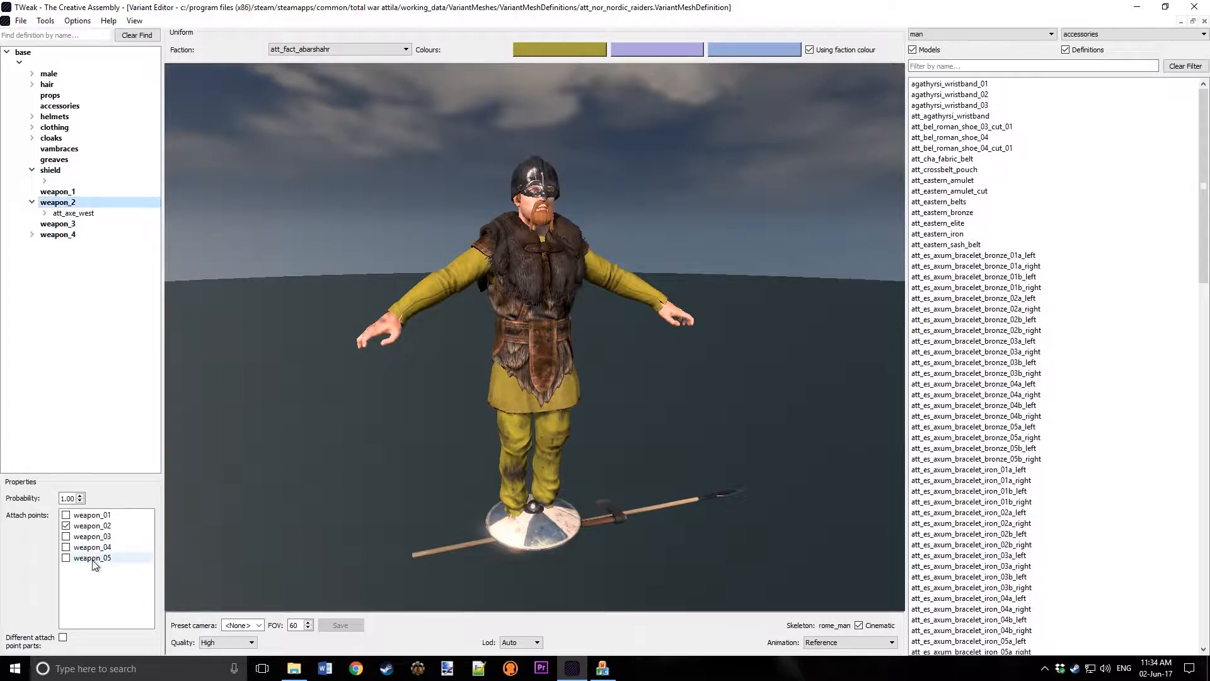
pyautogui.click(31, 235)
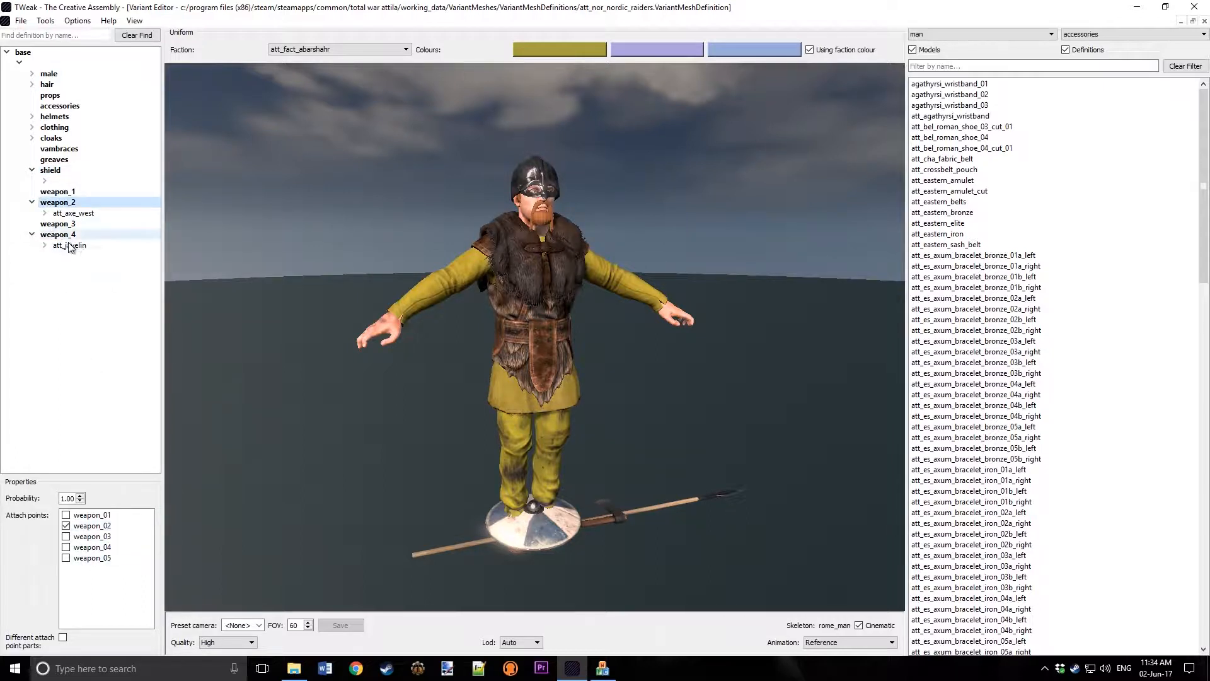
pyautogui.click(76, 247)
pyautogui.press('Delete')
pyautogui.click(75, 236)
pyautogui.click(67, 559)
# - Add barbarian_flag_standard_04 to the weapon_1 slot, filtering the weapons category by "standard"
pyautogui.click(69, 192)
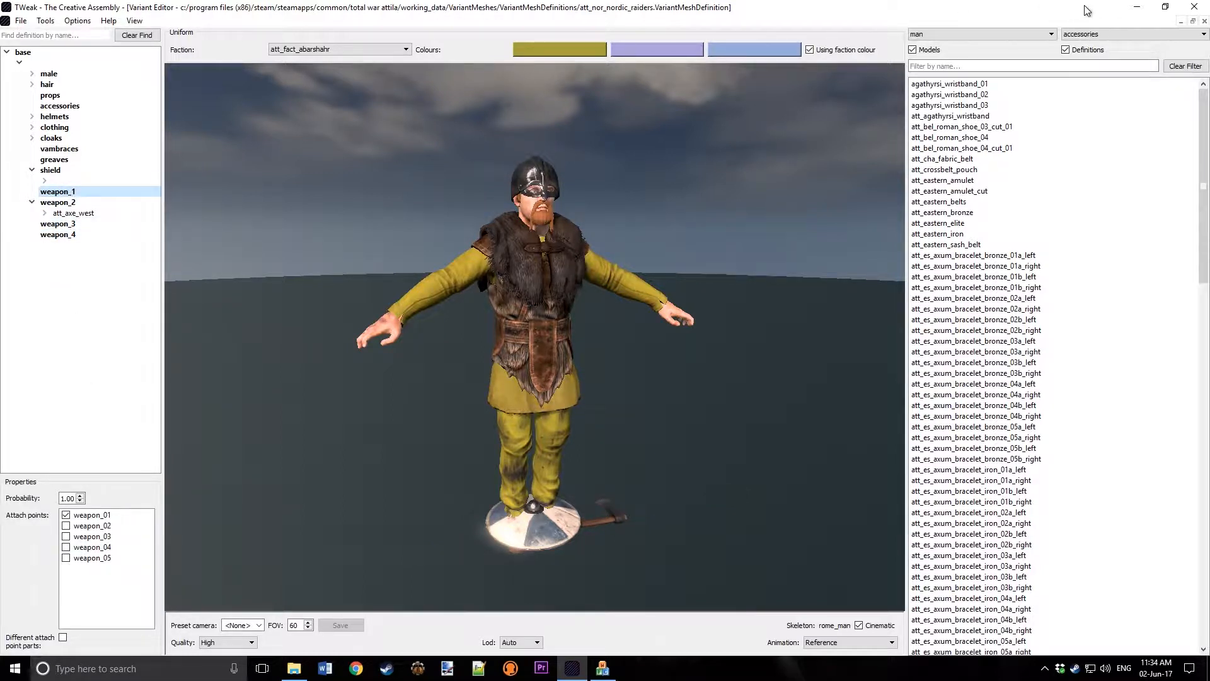
pyautogui.click(1087, 34)
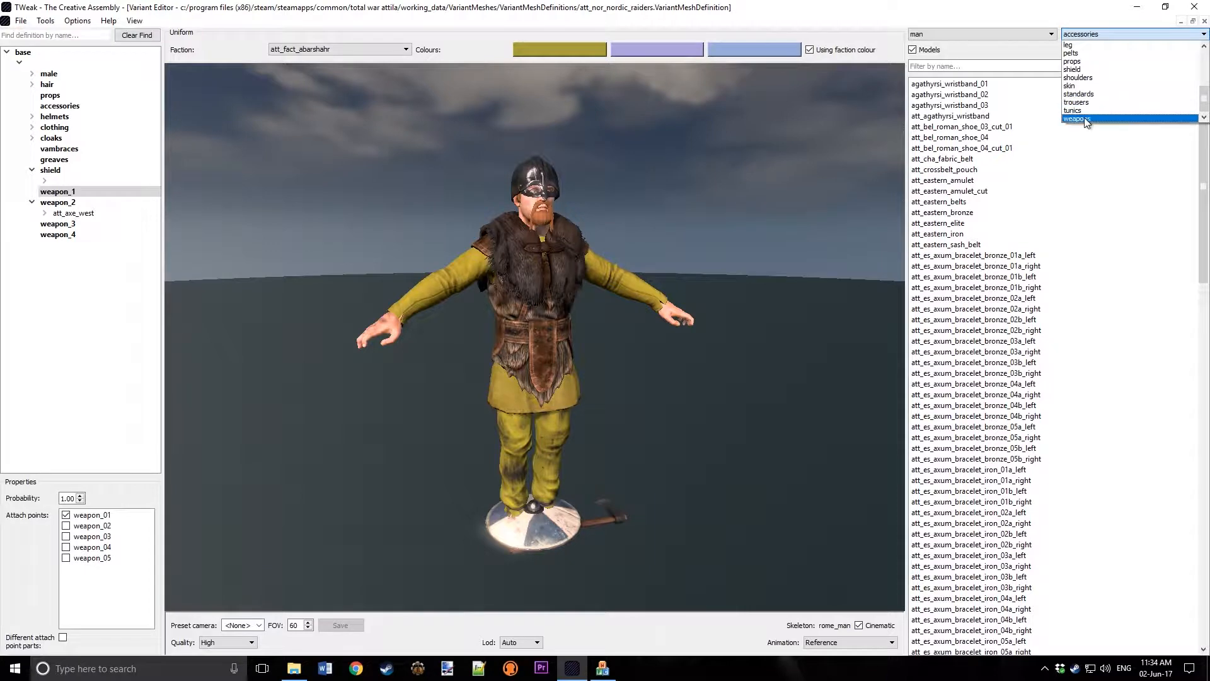
pyautogui.click(1085, 117)
pyautogui.click(963, 65)
pyautogui.write('standard')
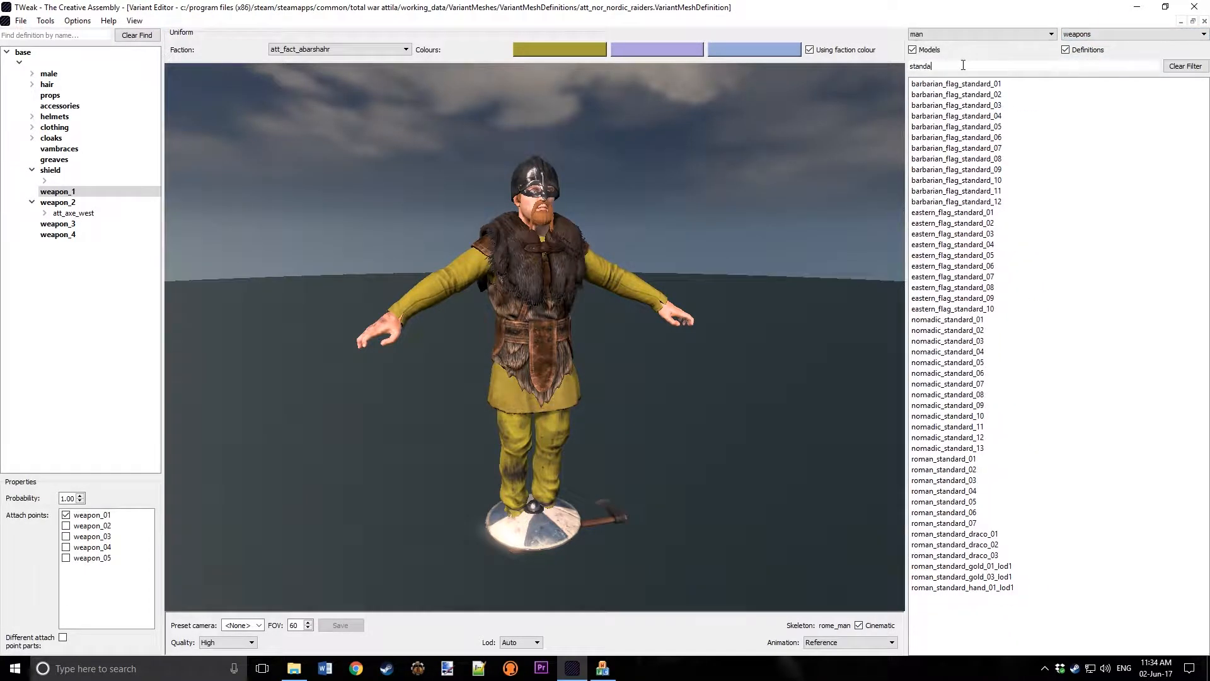
pyautogui.doubleClick(1009, 115)
pyautogui.moveTo(747, 267); pyautogui.dragTo(687, 343)
# - Save the definition as TWC_Raider_Standardbearer_1.VariantMeshDefinition in the variantmeshdefinitions folder
pyautogui.click(19, 25)
pyautogui.click(47, 97)
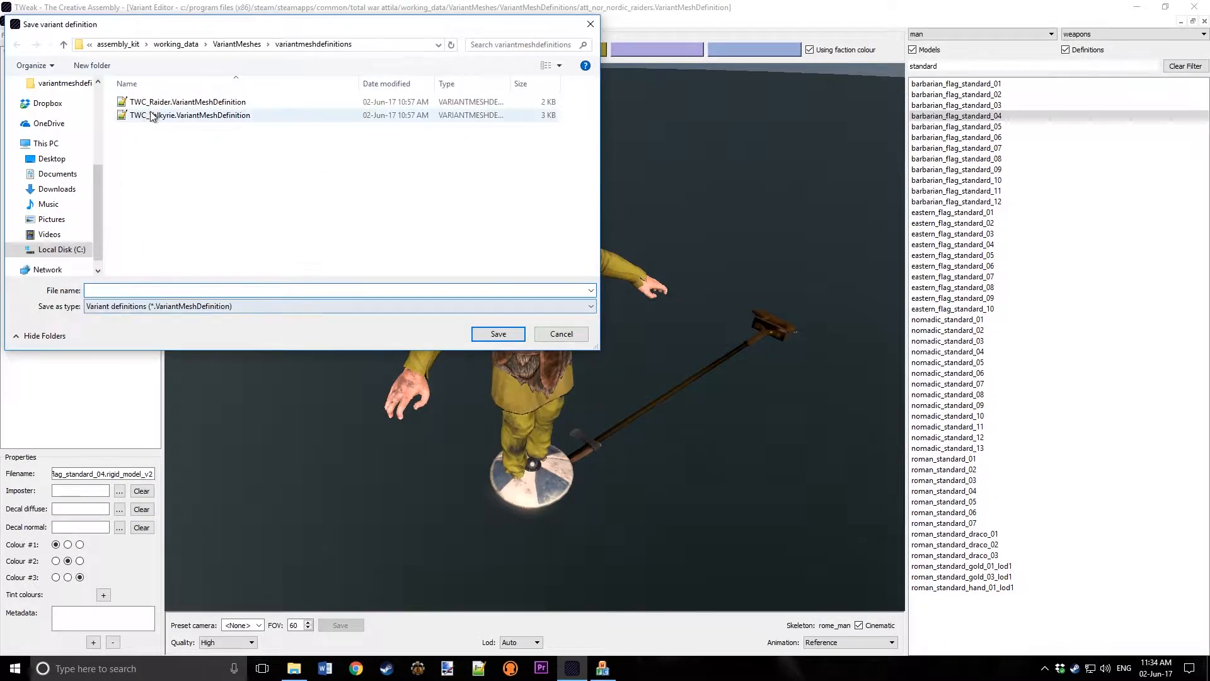
pyautogui.click(157, 102)
pyautogui.click(129, 290)
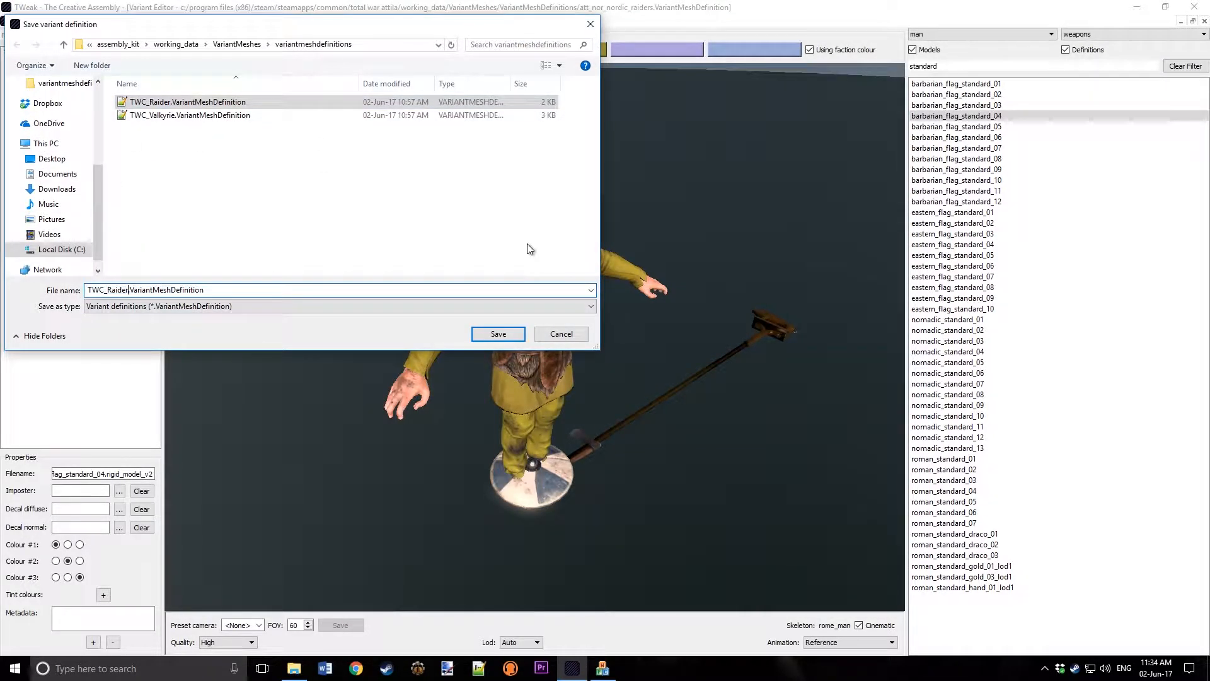
pyautogui.write('_Standardb')
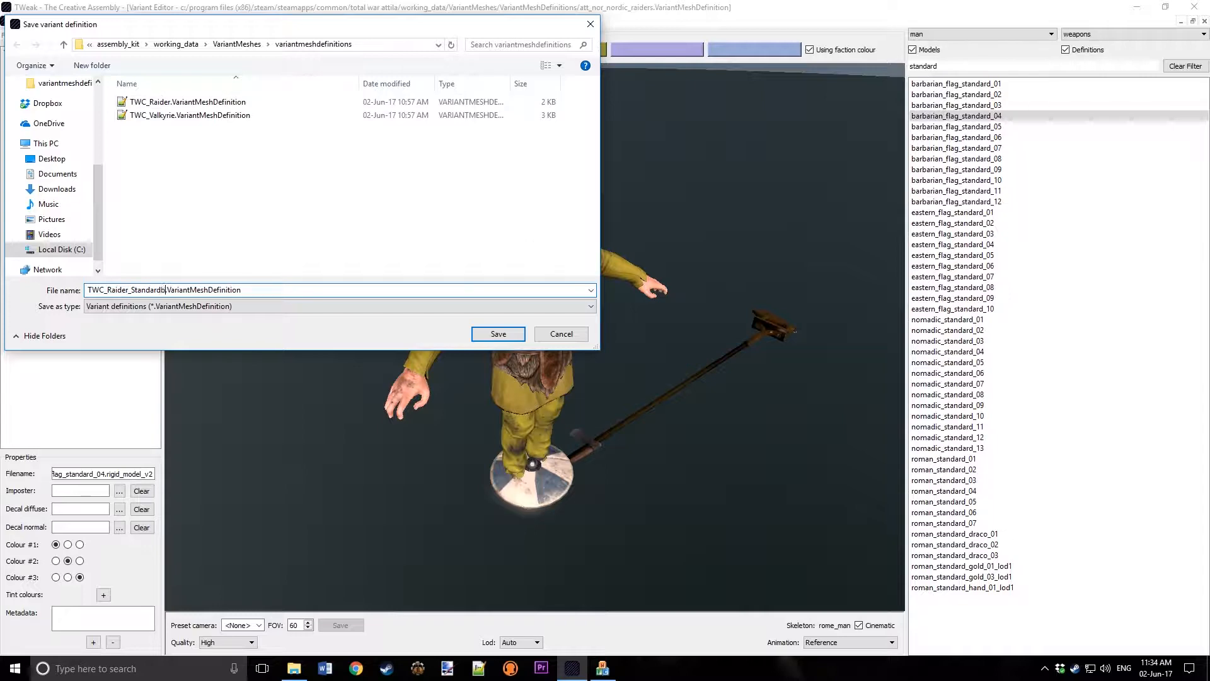
pyautogui.write('earer_1')
pyautogui.press('Return')
# - Load the land unit uniform att_nor_nordic_axe_warband
pyautogui.click(19, 20)
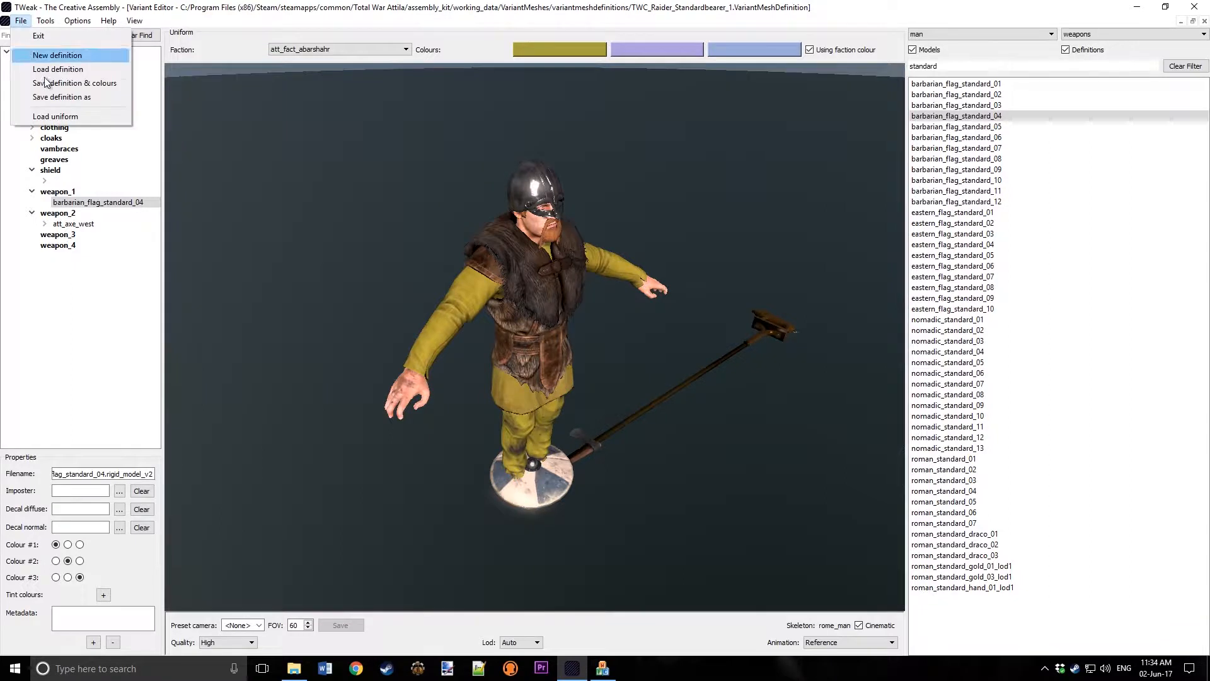
pyautogui.click(4, 34)
pyautogui.click(20, 20)
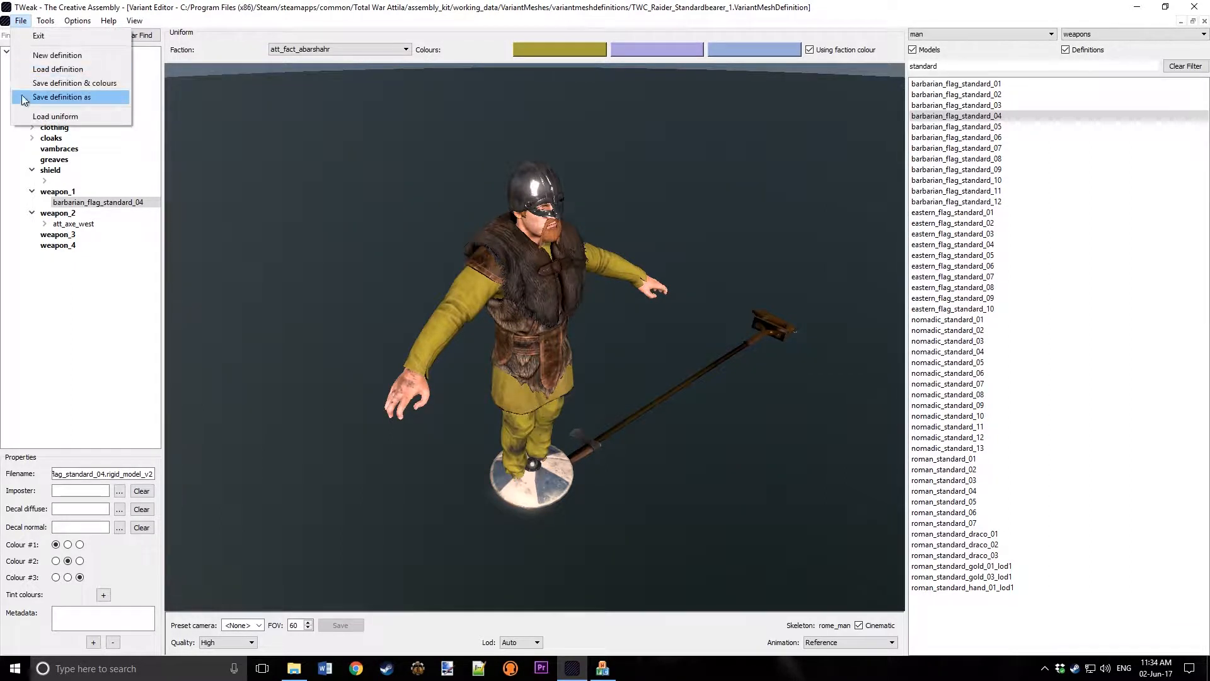
pyautogui.click(38, 119)
pyautogui.click(623, 320)
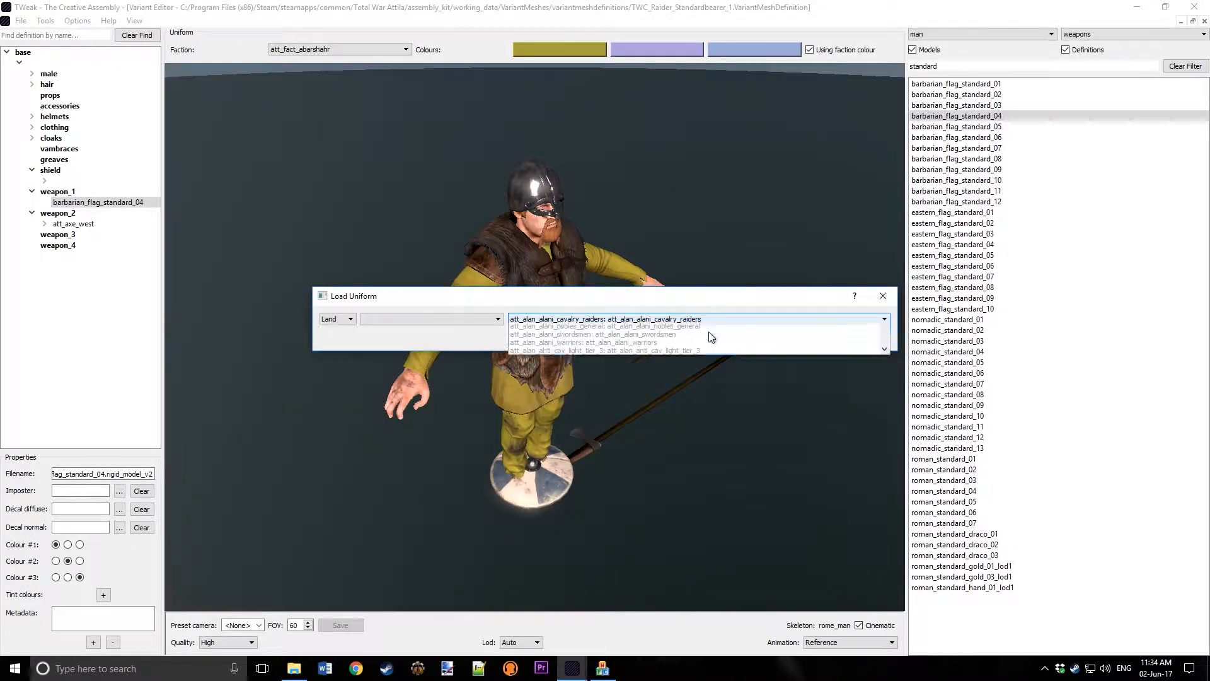
pyautogui.moveTo(881, 346); pyautogui.dragTo(895, 367)
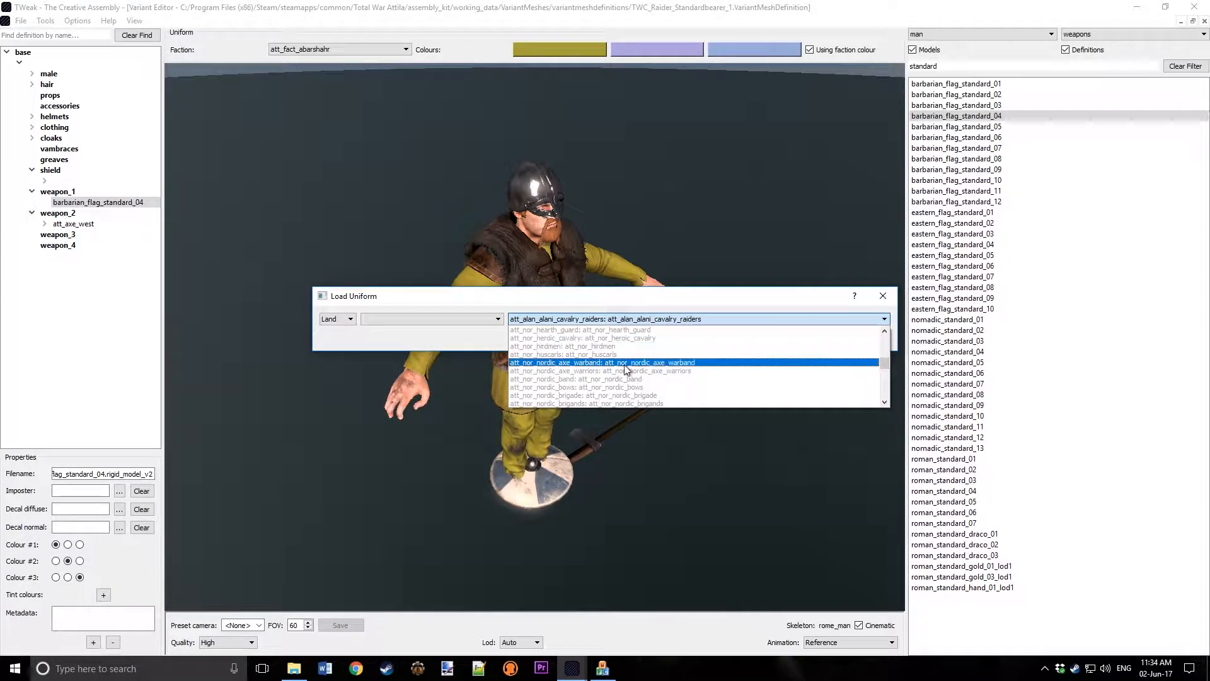
pyautogui.click(659, 362)
pyautogui.click(865, 334)
# - Expand the variant's slots, delete the item in the axe warband's weapon_4 slot and clear that slot's weapon_05 attach point
pyautogui.click(6, 53)
pyautogui.click(19, 63)
pyautogui.click(31, 170)
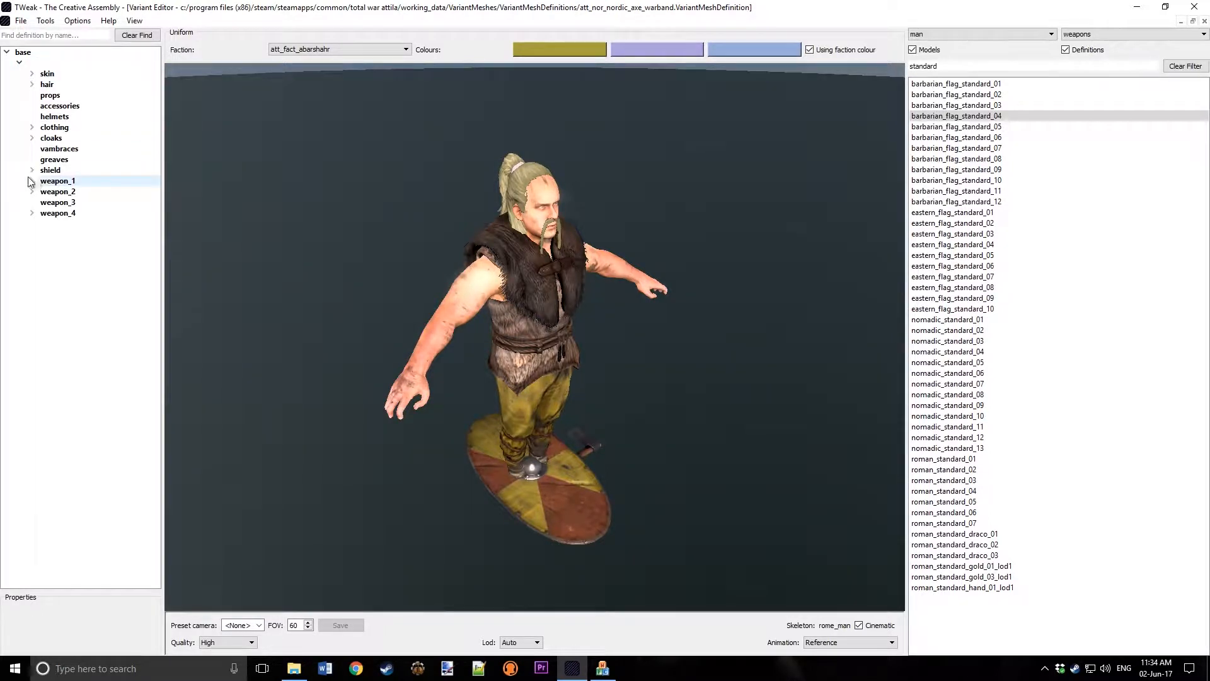
pyautogui.doubleClick(38, 203)
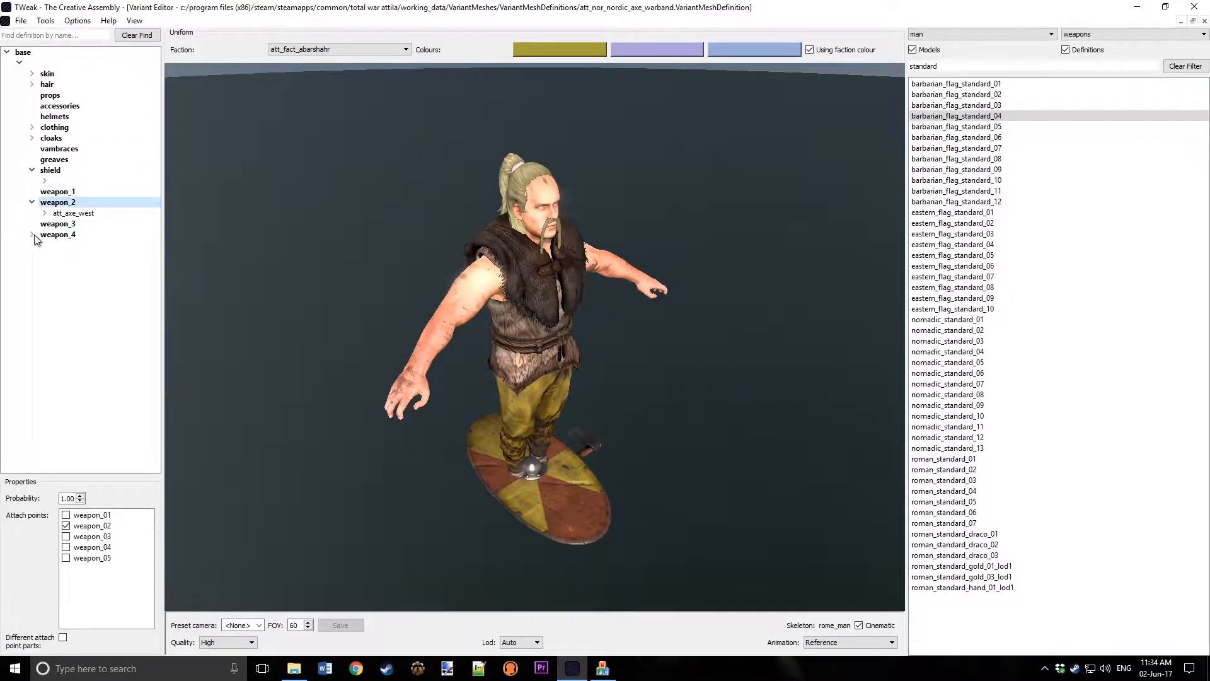
pyautogui.click(73, 246)
pyautogui.press('Delete')
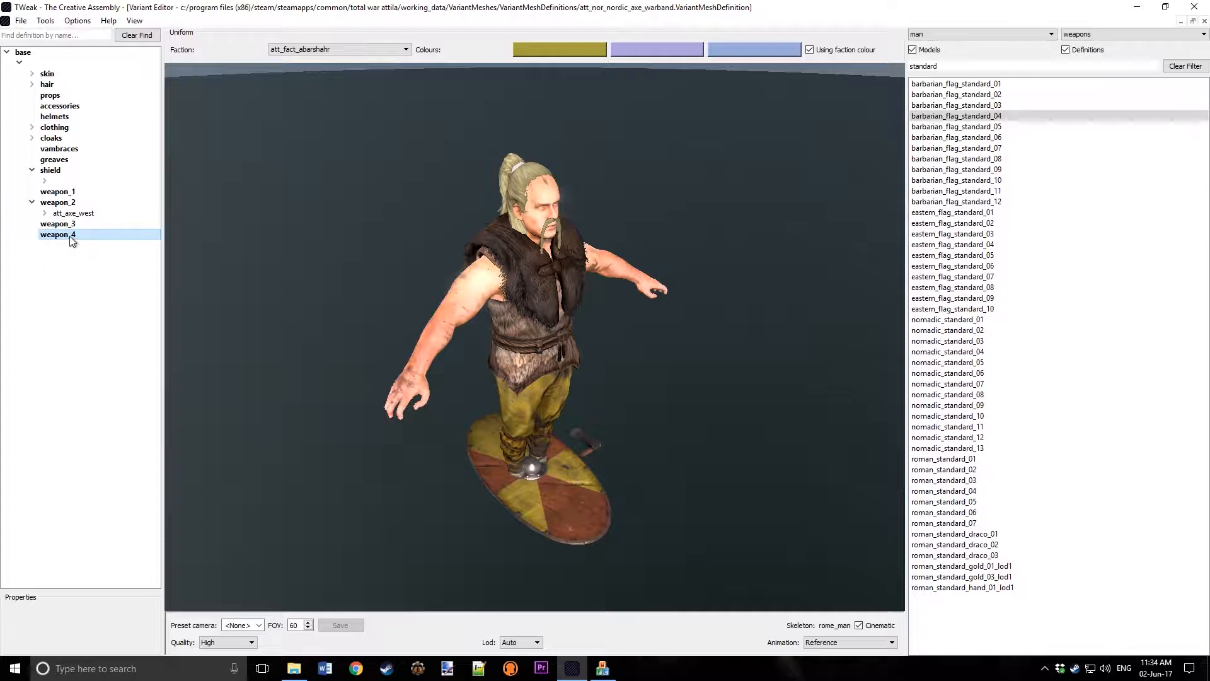
pyautogui.click(69, 234)
pyautogui.click(66, 558)
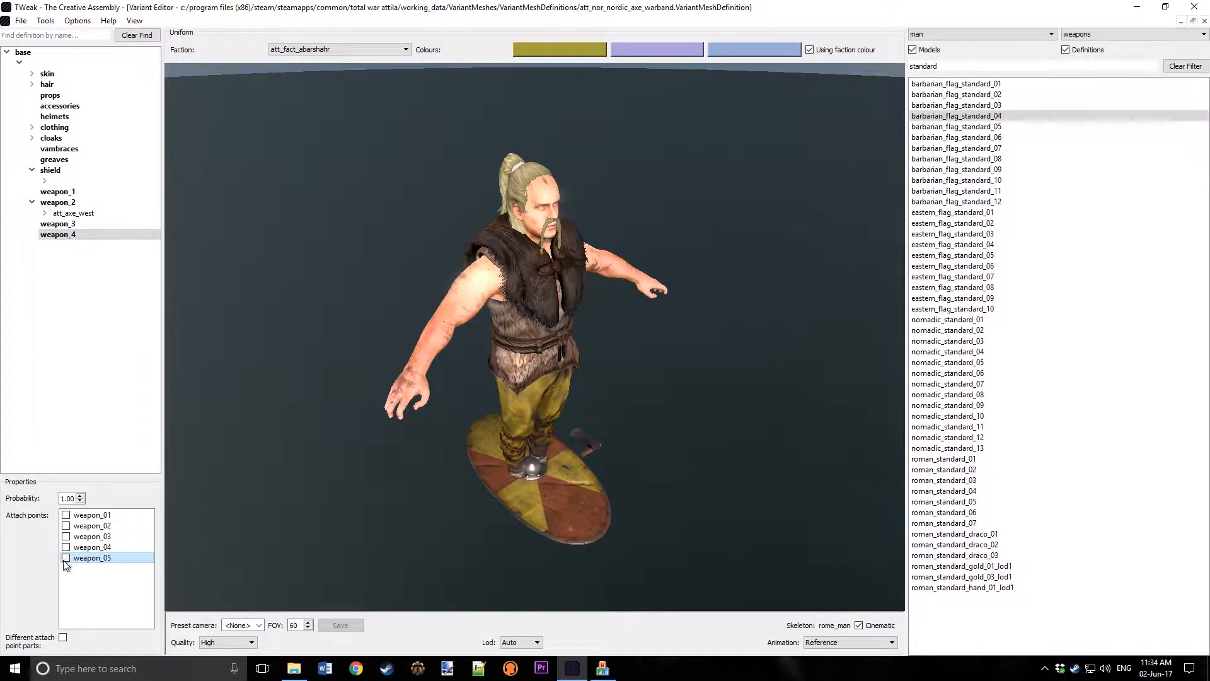
# - Add barbarian_flag_standard_07 to the weapon_1 slot and check the attach points of the weapon_1, weapon_2 and shield slots
pyautogui.click(69, 192)
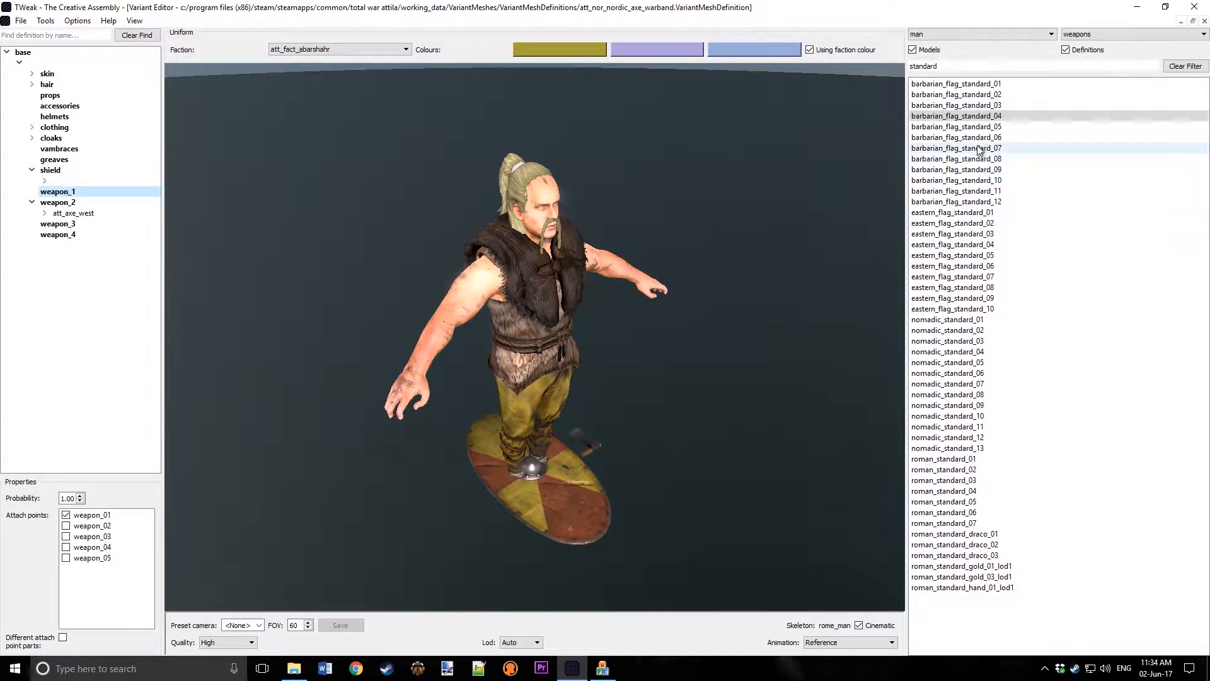
pyautogui.doubleClick(979, 147)
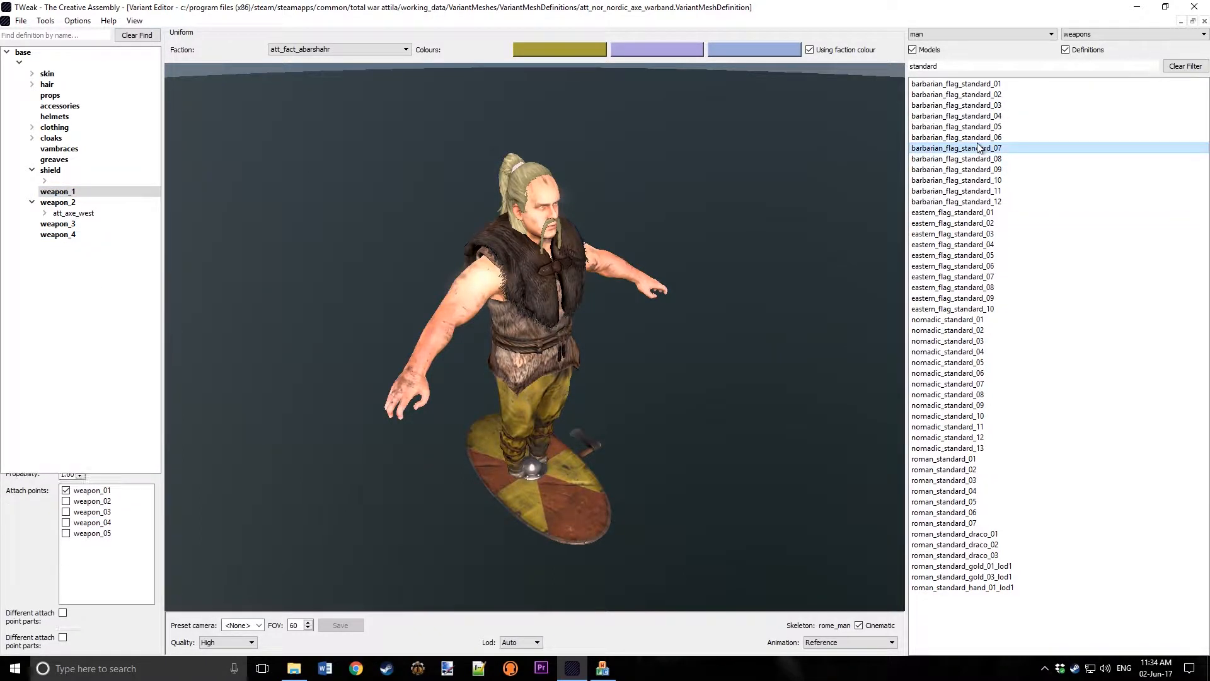
pyautogui.click(48, 192)
pyautogui.click(57, 213)
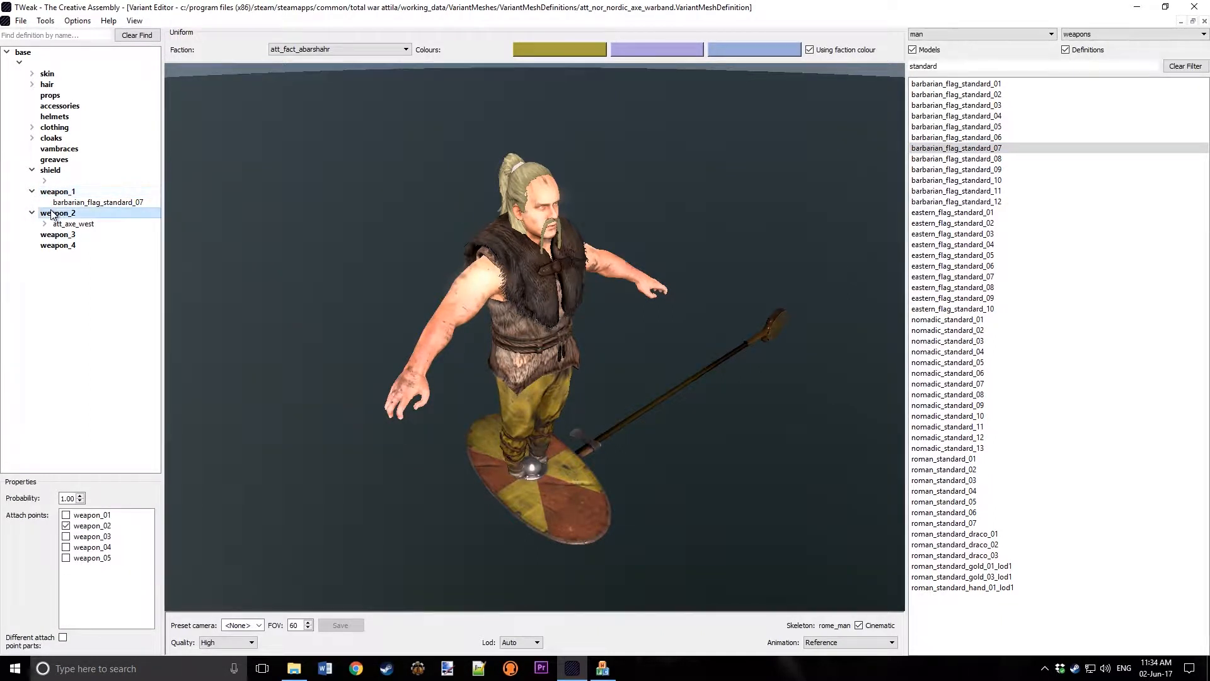
pyautogui.click(52, 170)
# - Save the definition as TWC_Raider_Standardbearer_2.VariantMeshDefinition, basing the name on the first standard bearer's file
pyautogui.click(19, 21)
pyautogui.click(38, 100)
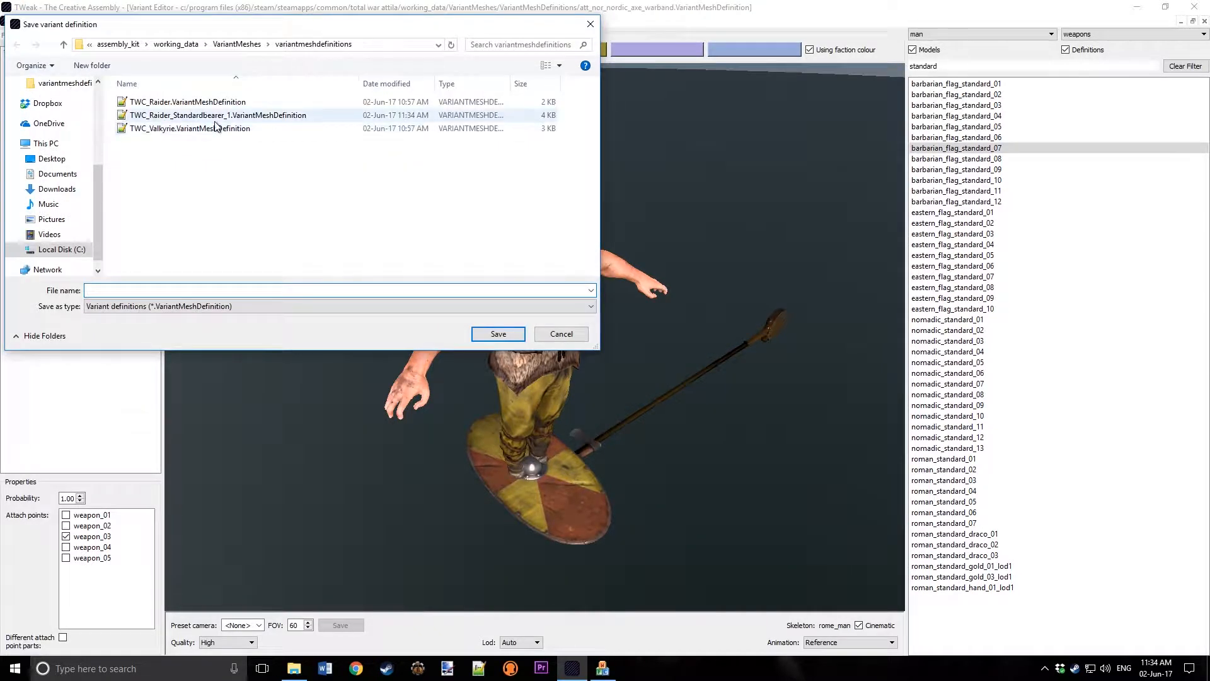
pyautogui.click(208, 115)
pyautogui.click(185, 289)
pyautogui.press('Delete')
pyautogui.write('2')
pyautogui.press('Return')
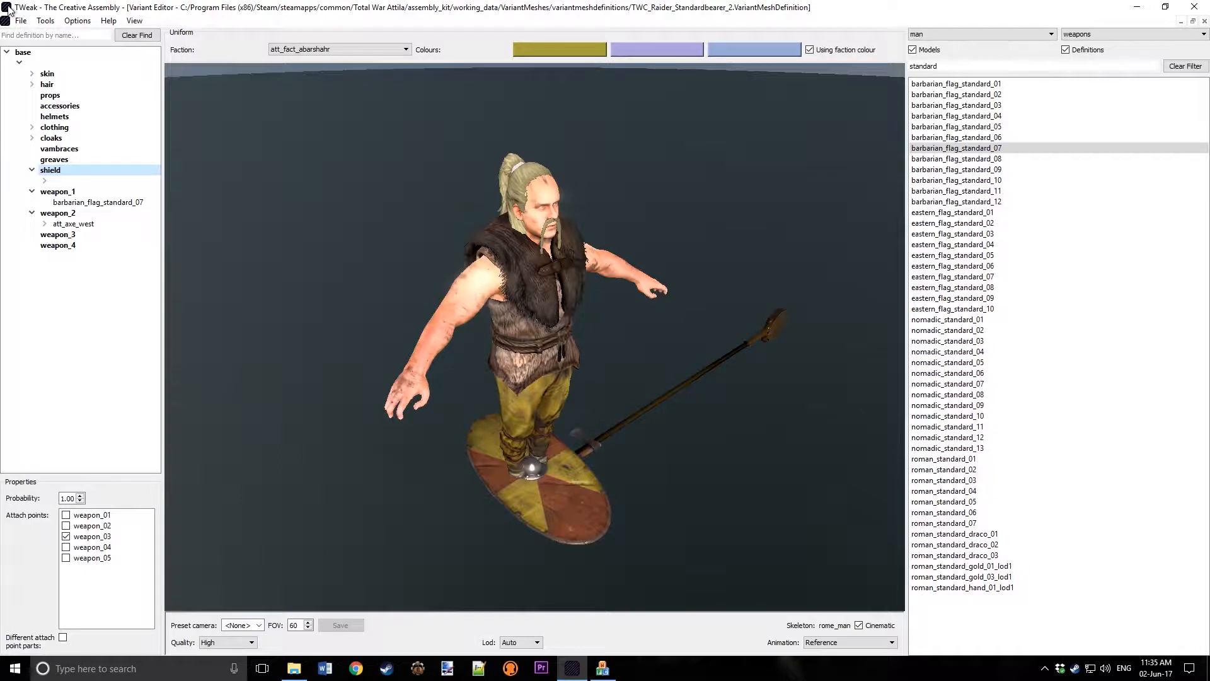
# - Load the land unit uniform att_nor_huscarls
pyautogui.click(23, 21)
pyautogui.click(35, 115)
pyautogui.click(566, 319)
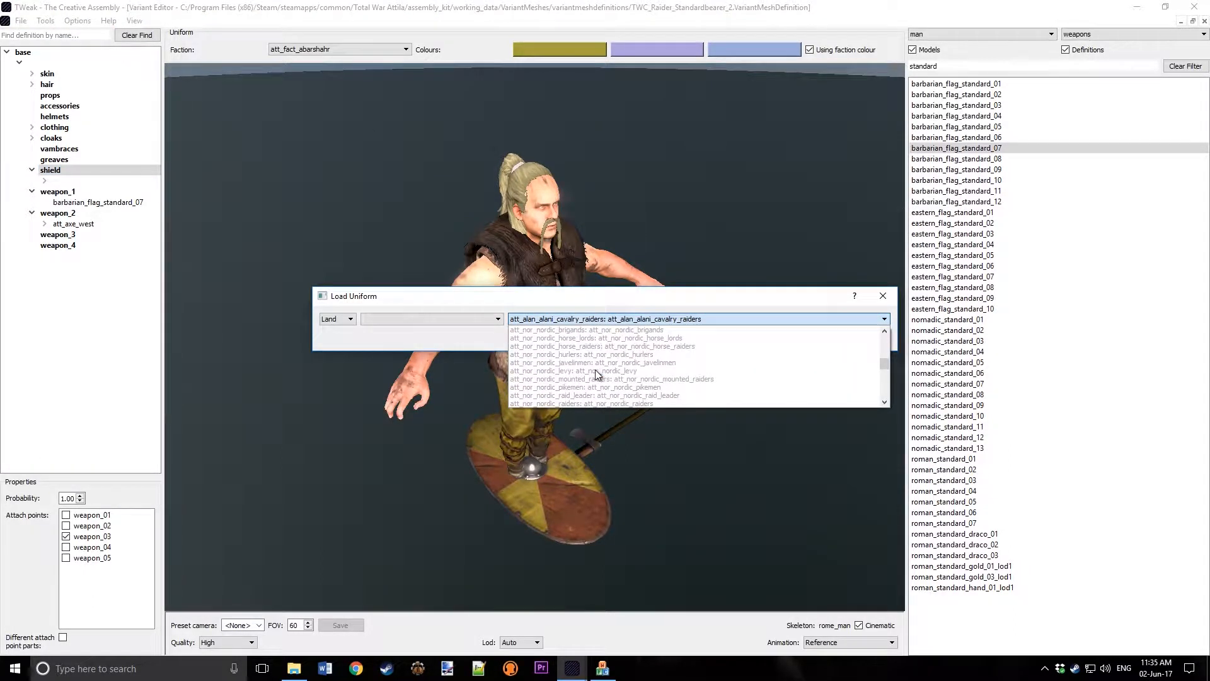
pyautogui.scroll(3, 595, 369)
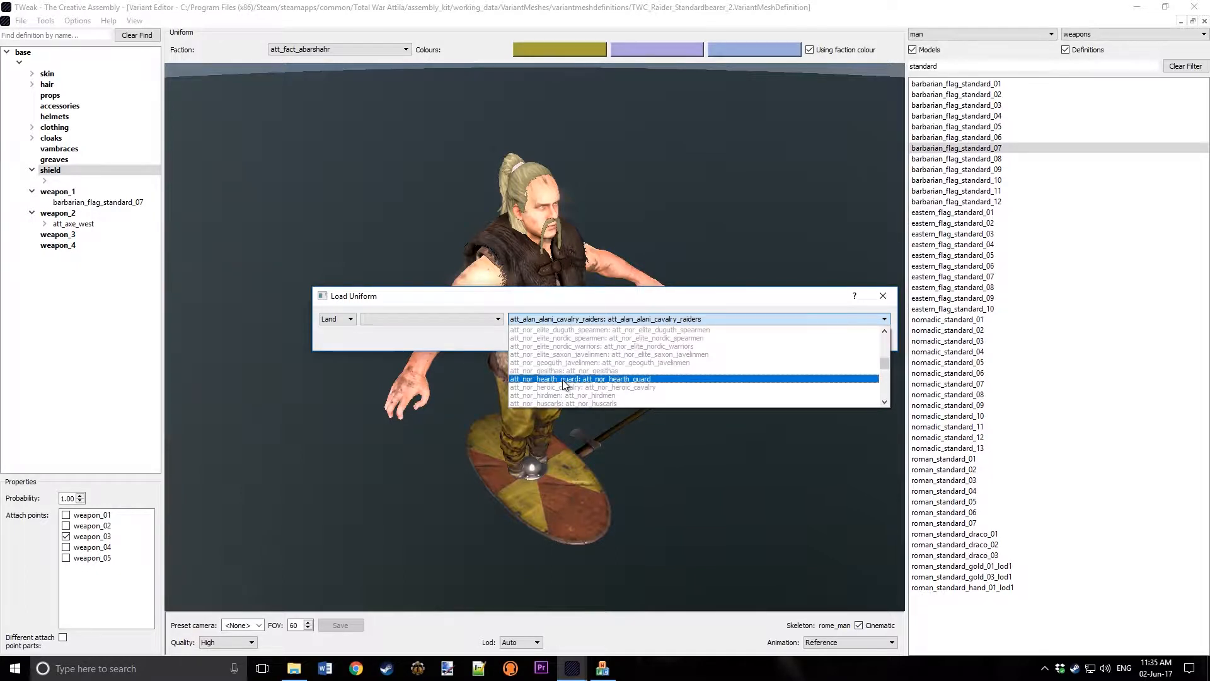
pyautogui.click(570, 402)
pyautogui.click(864, 333)
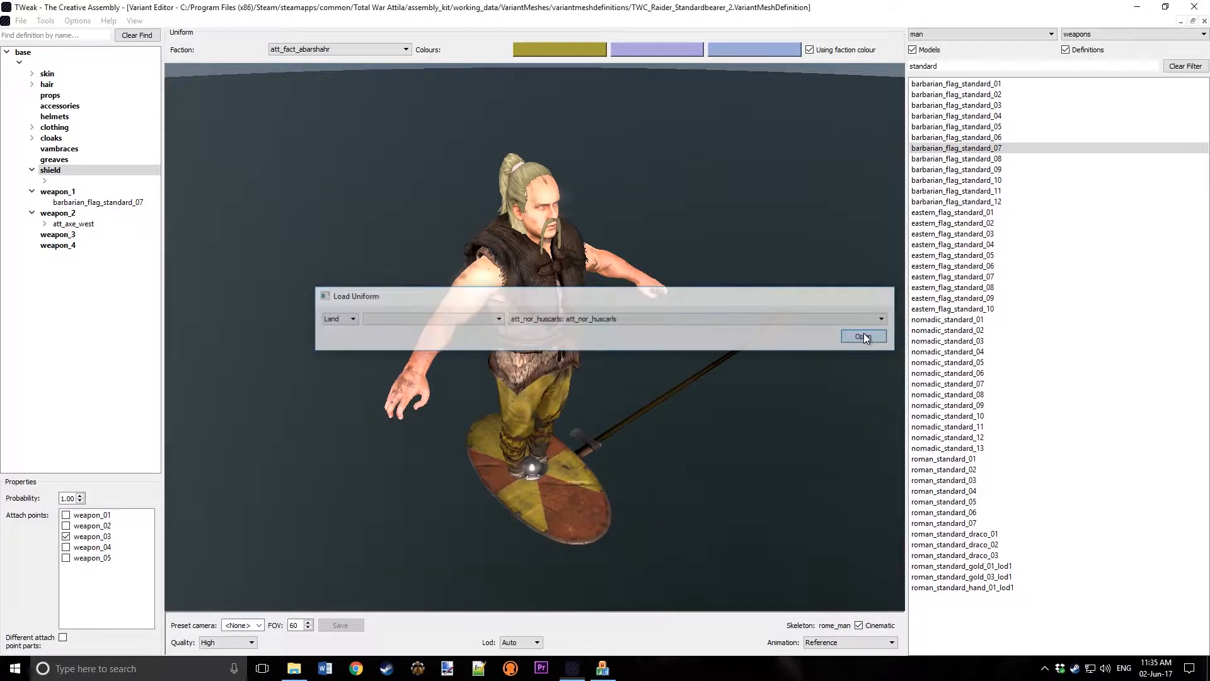
# - Replace the existing item in the huscarl's shield slot with vikings_shield, filtering the shield category by "viking"
pyautogui.click(19, 63)
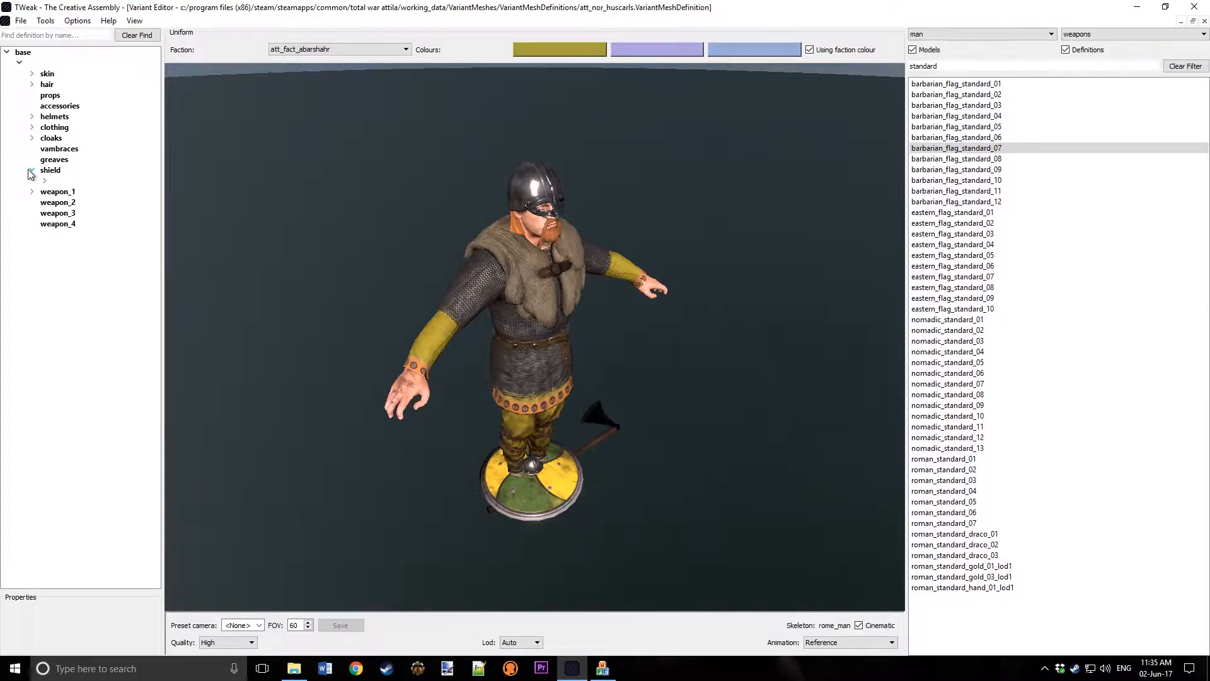
pyautogui.click(60, 181)
pyautogui.click(44, 181)
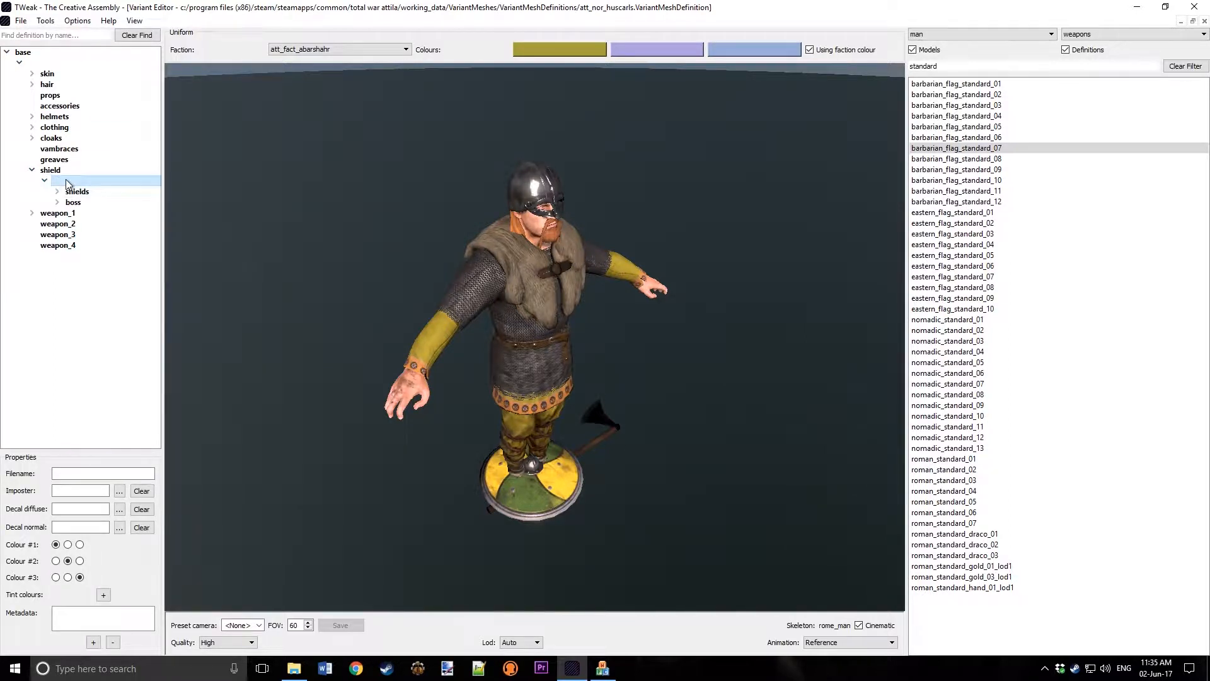
pyautogui.click(63, 170)
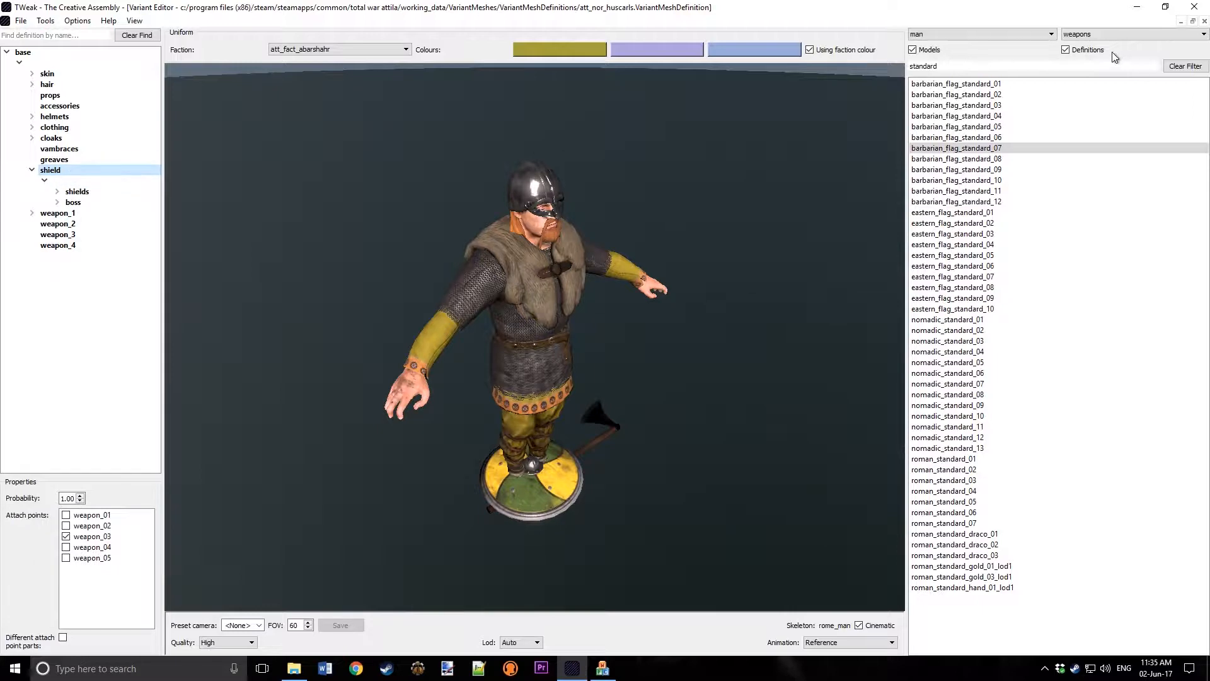
pyautogui.click(1101, 36)
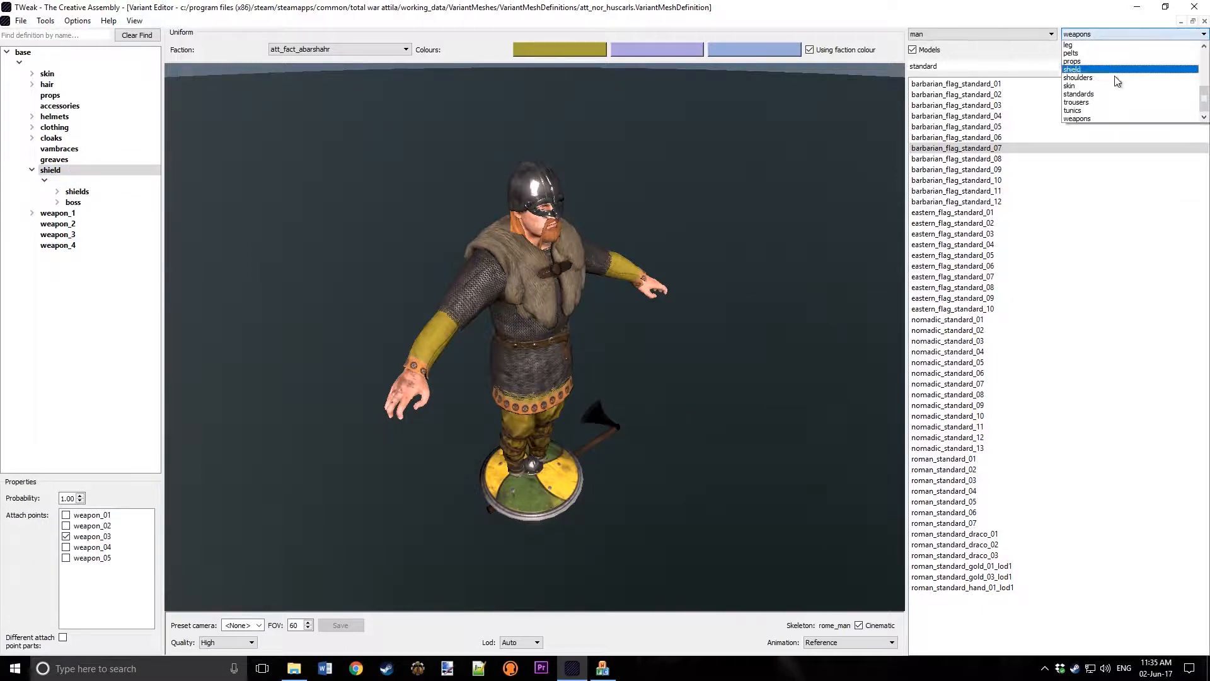
pyautogui.click(1074, 69)
pyautogui.click(973, 63)
pyautogui.write('viking')
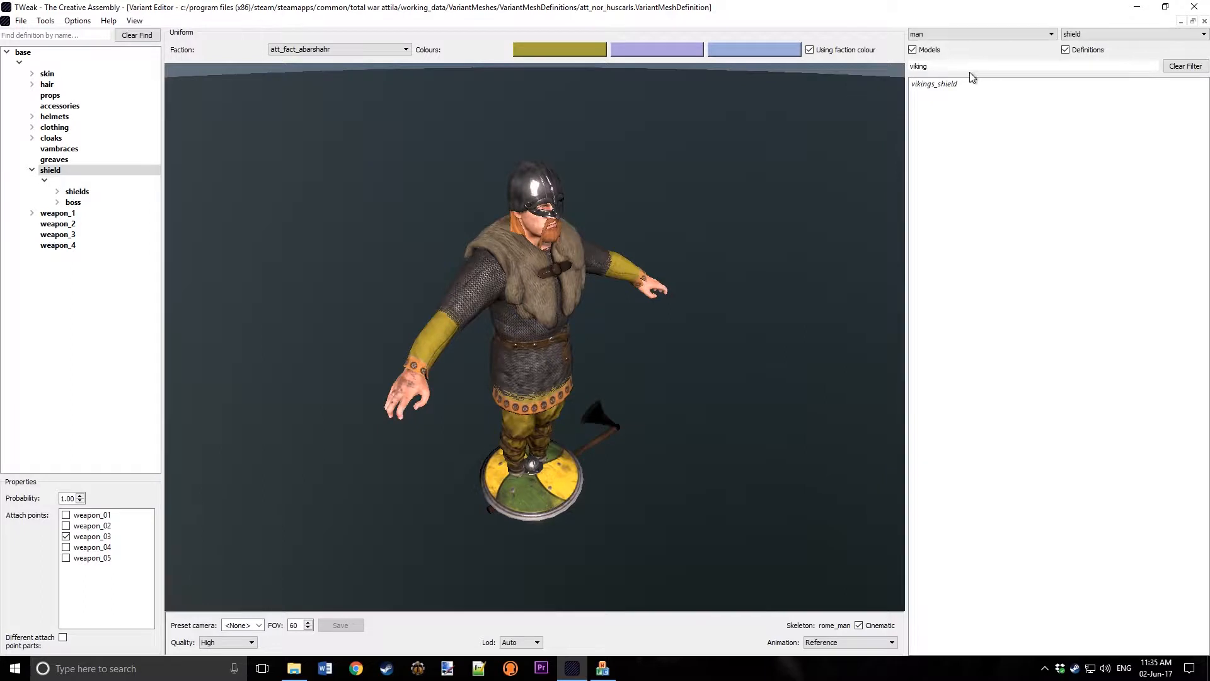
pyautogui.doubleClick(957, 84)
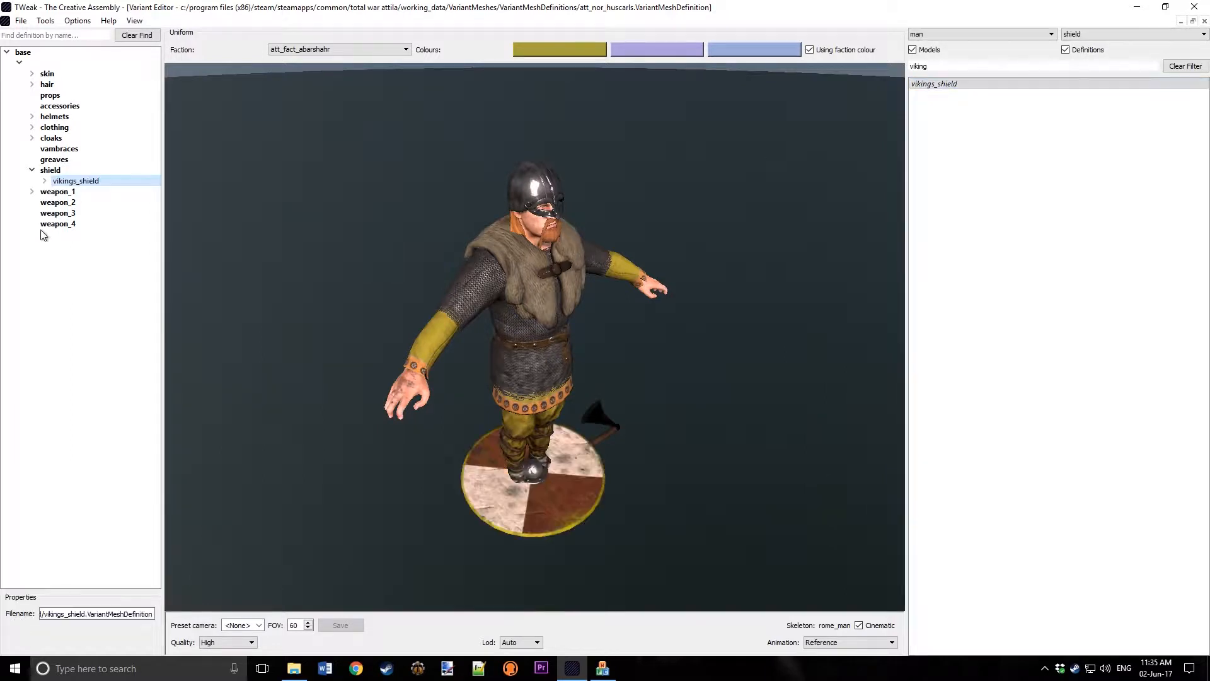
# - Delete the axe from the weapon_1 slot and clear that slot's weapon_01 attach point
pyautogui.click(40, 192)
pyautogui.click(70, 201)
pyautogui.press('Delete')
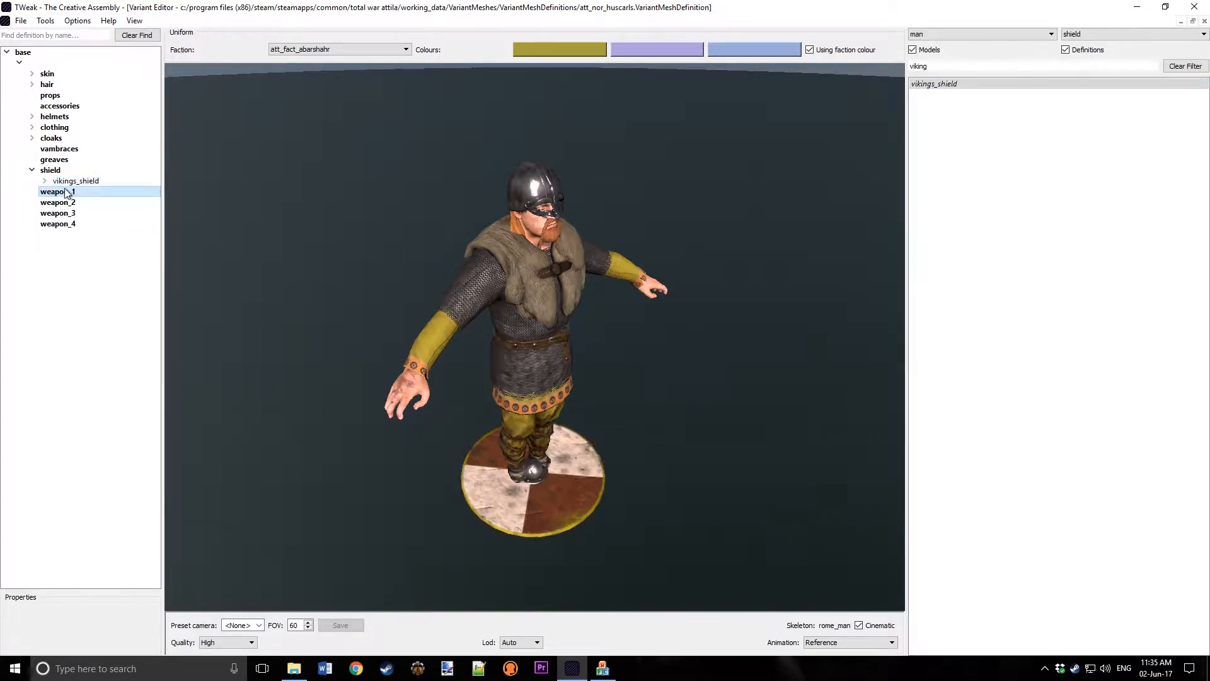
pyautogui.click(66, 516)
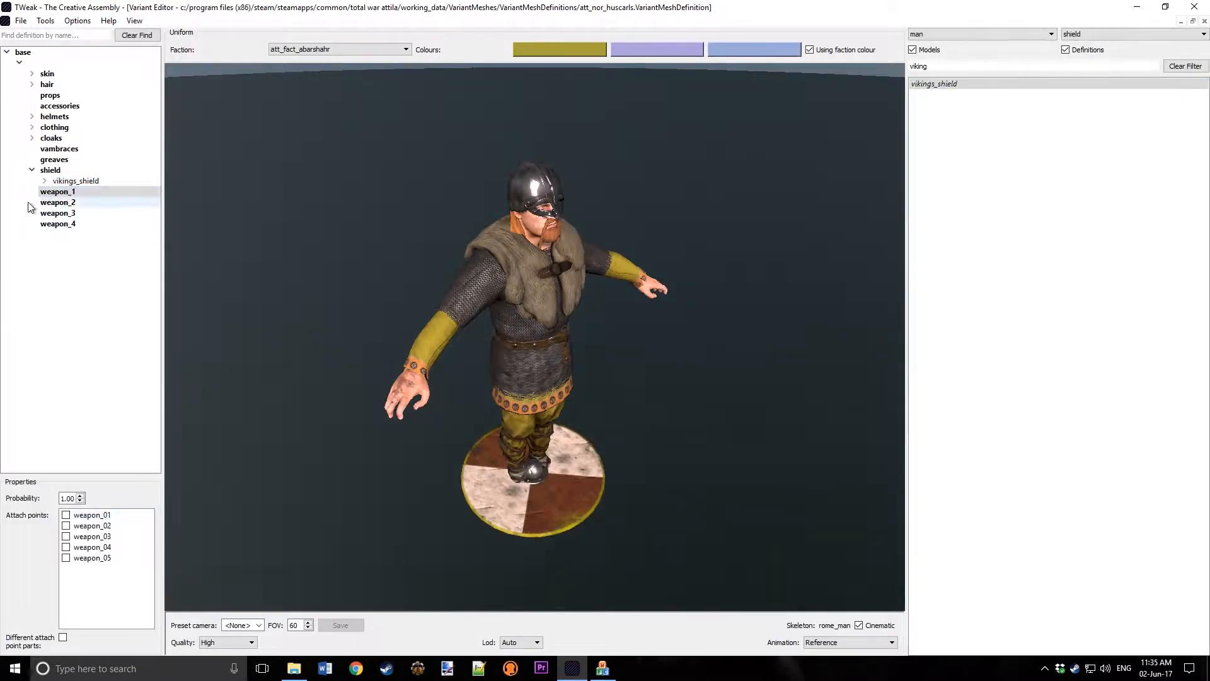
# - Add att_axe_west to the weapon_2 slot, filtering the weapons category by "axe"
pyautogui.click(57, 203)
pyautogui.click(1085, 34)
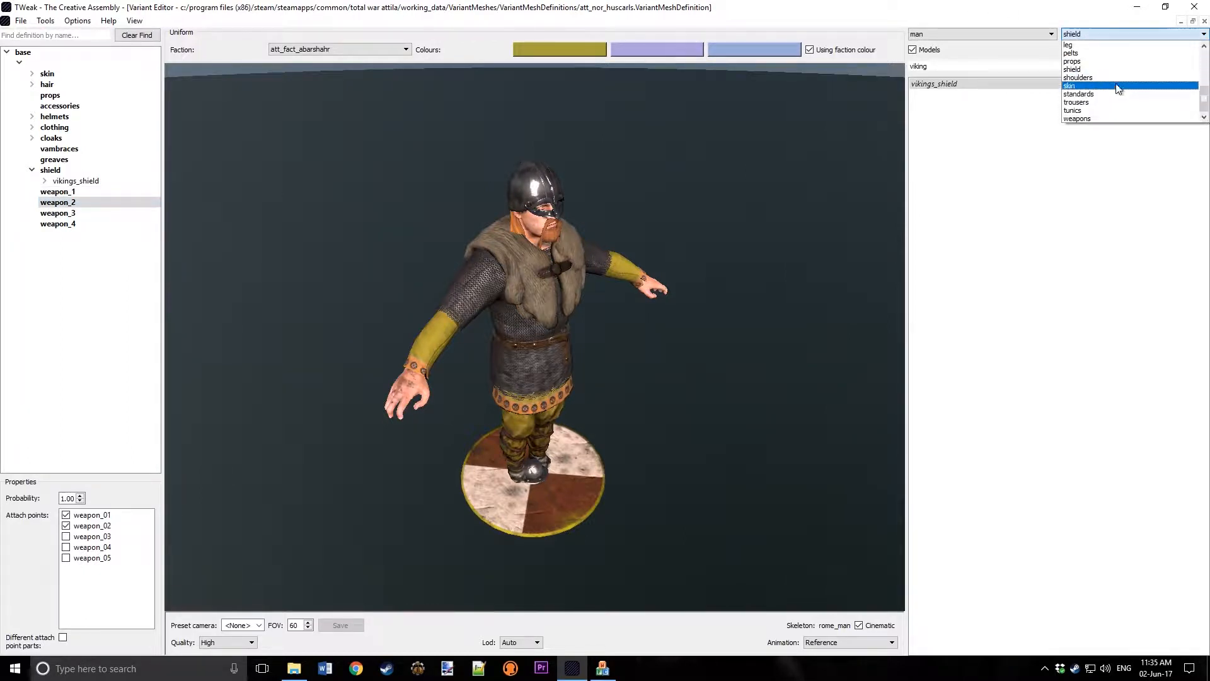
pyautogui.click(1076, 118)
pyautogui.click(977, 66)
pyautogui.write('axe')
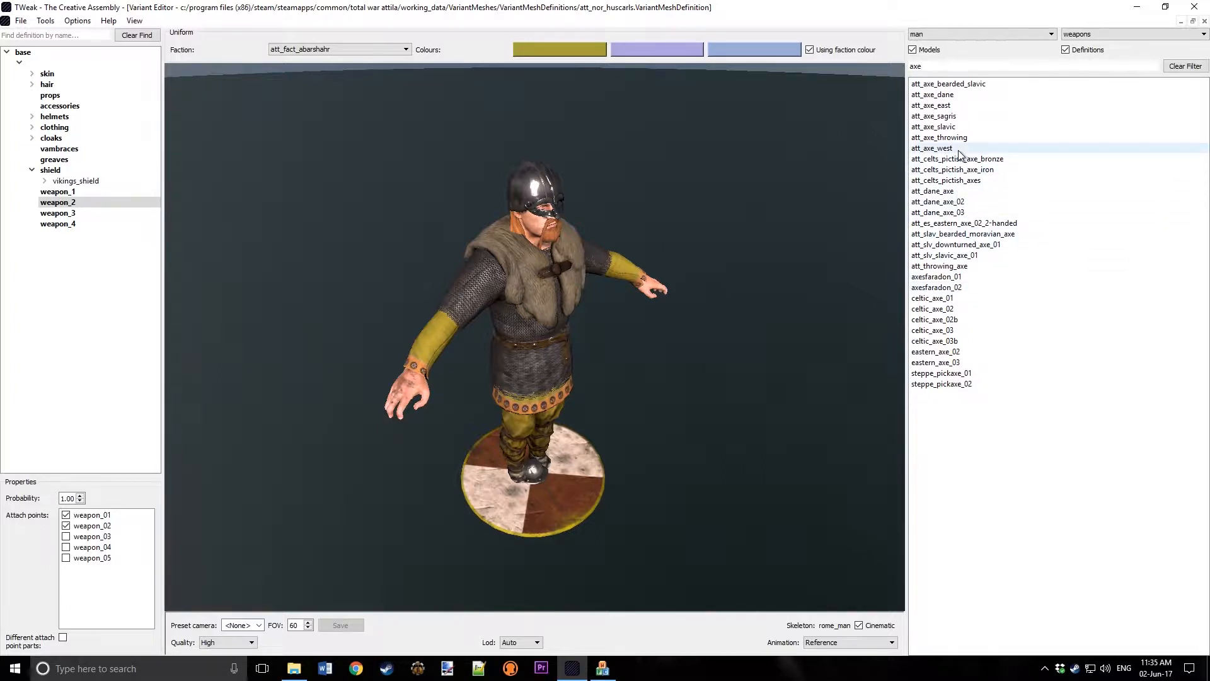
pyautogui.moveTo(946, 149); pyautogui.dragTo(44, 202)
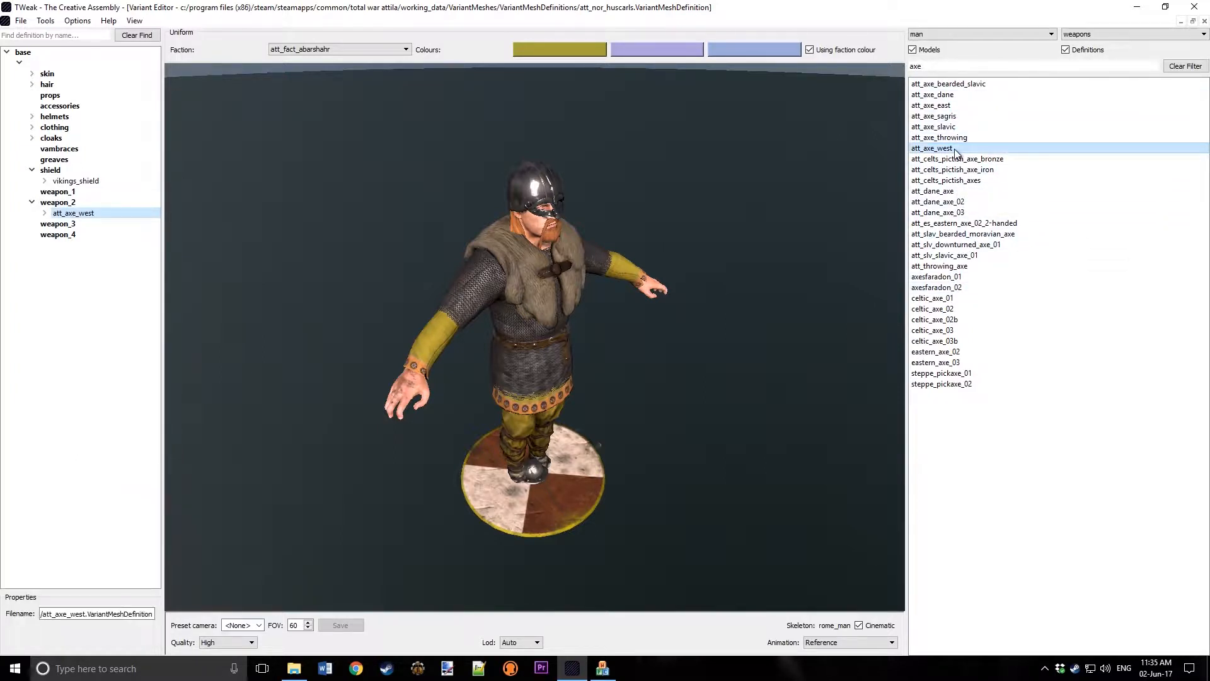
# - Restrict the weapon_2 slot to the weapon_02 attach point and check the attach points of the weapon_1 and shield slots
pyautogui.moveTo(667, 437); pyautogui.dragTo(622, 368)
pyautogui.click(71, 203)
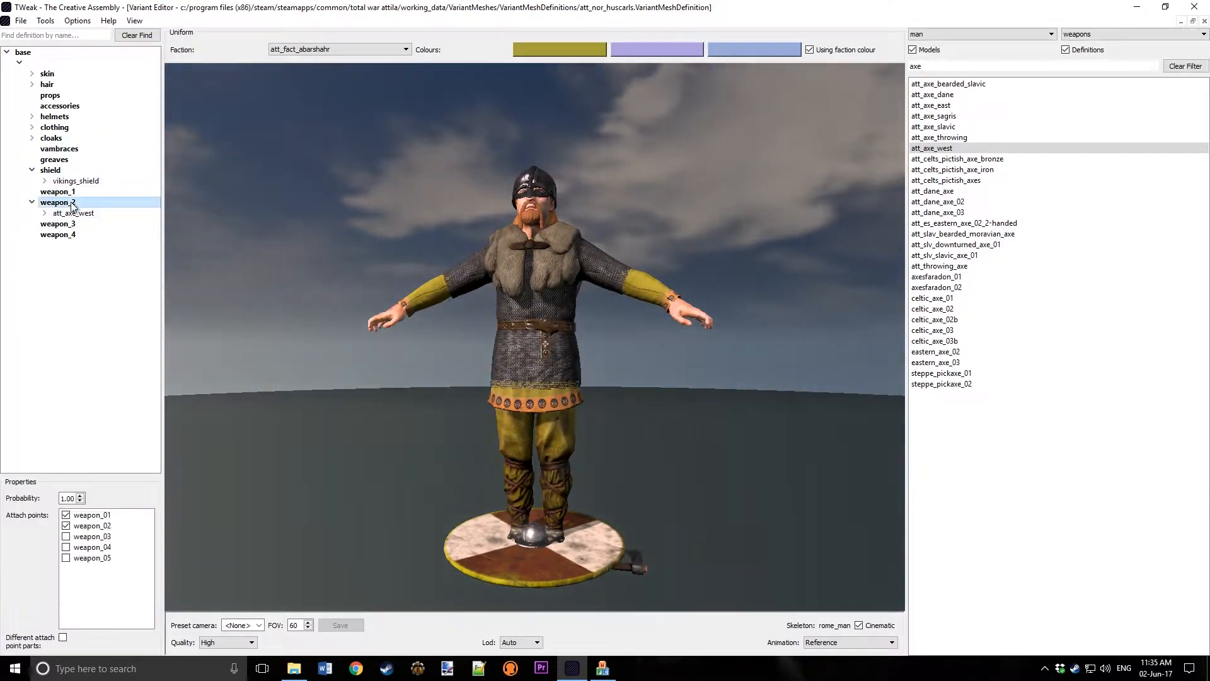
pyautogui.click(72, 192)
pyautogui.click(69, 202)
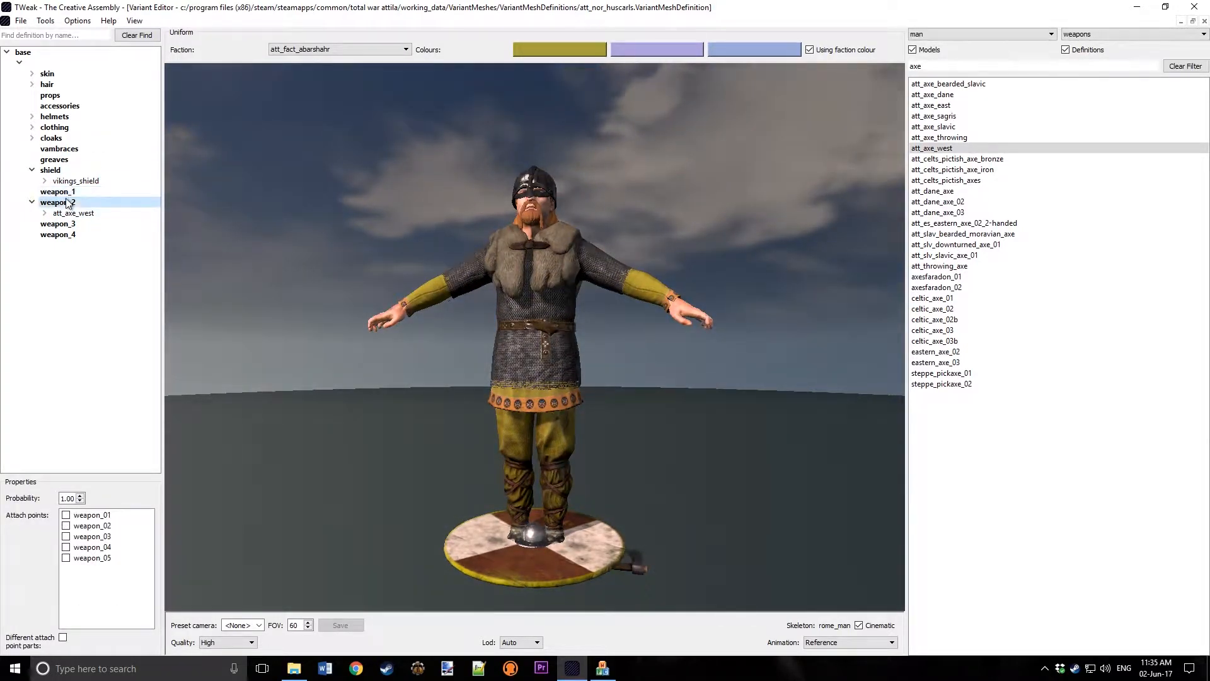
pyautogui.click(66, 525)
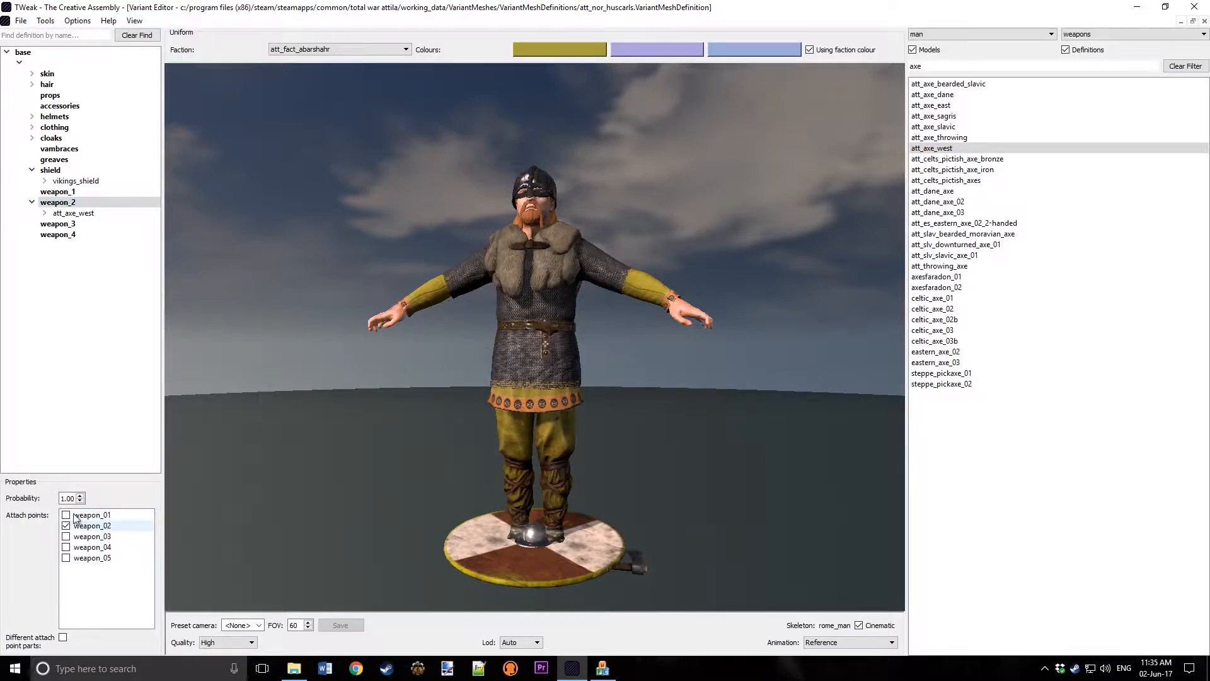
pyautogui.click(60, 171)
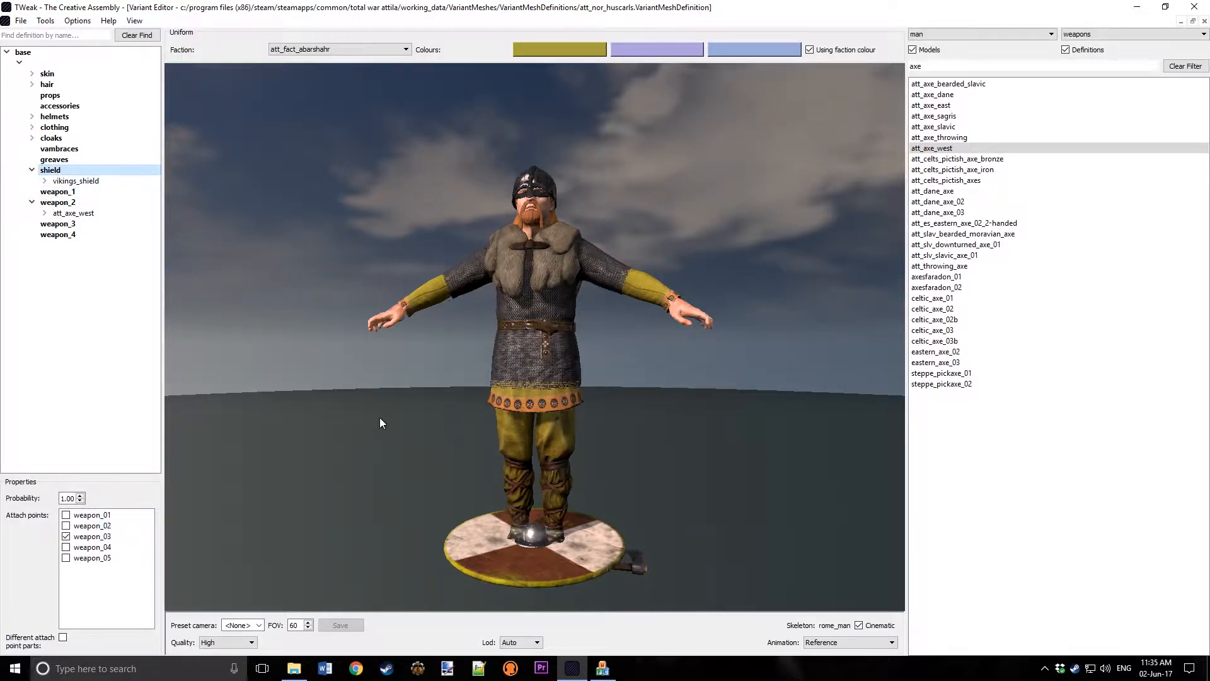
pyautogui.moveTo(380, 422); pyautogui.dragTo(534, 329)
# - Save the definition as TWC_Raider_Officer.VariantMeshDefinition, basing the name on the TWC_Raider file
pyautogui.click(22, 20)
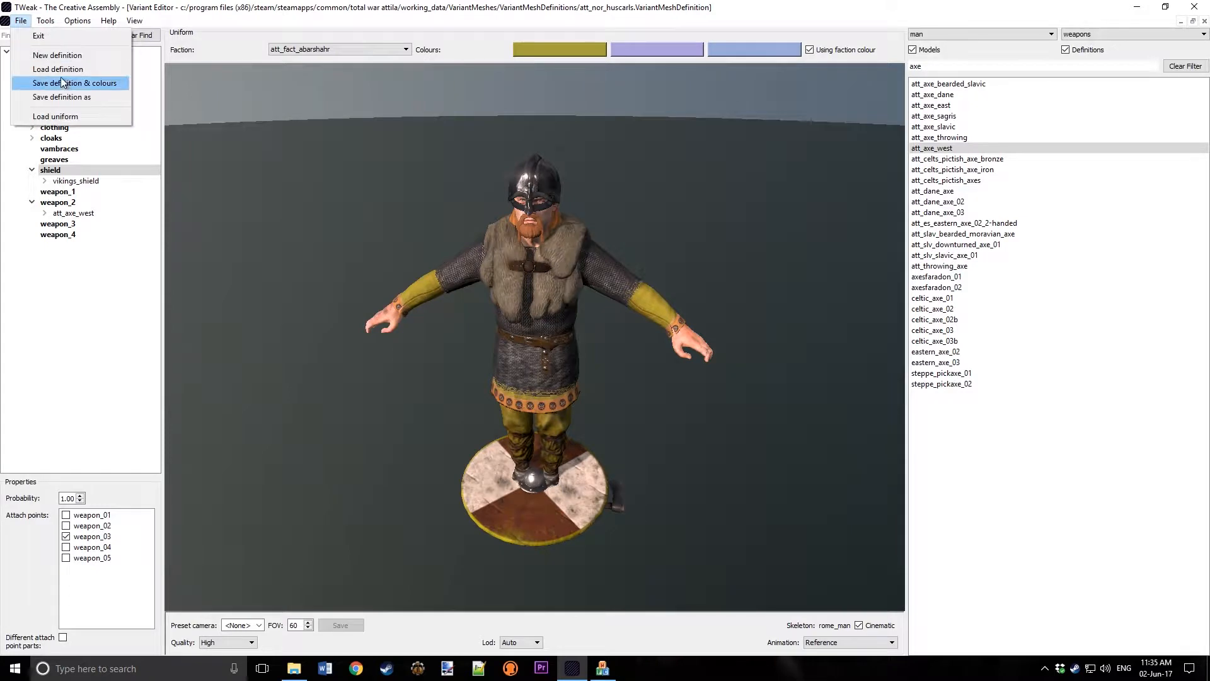
pyautogui.click(76, 101)
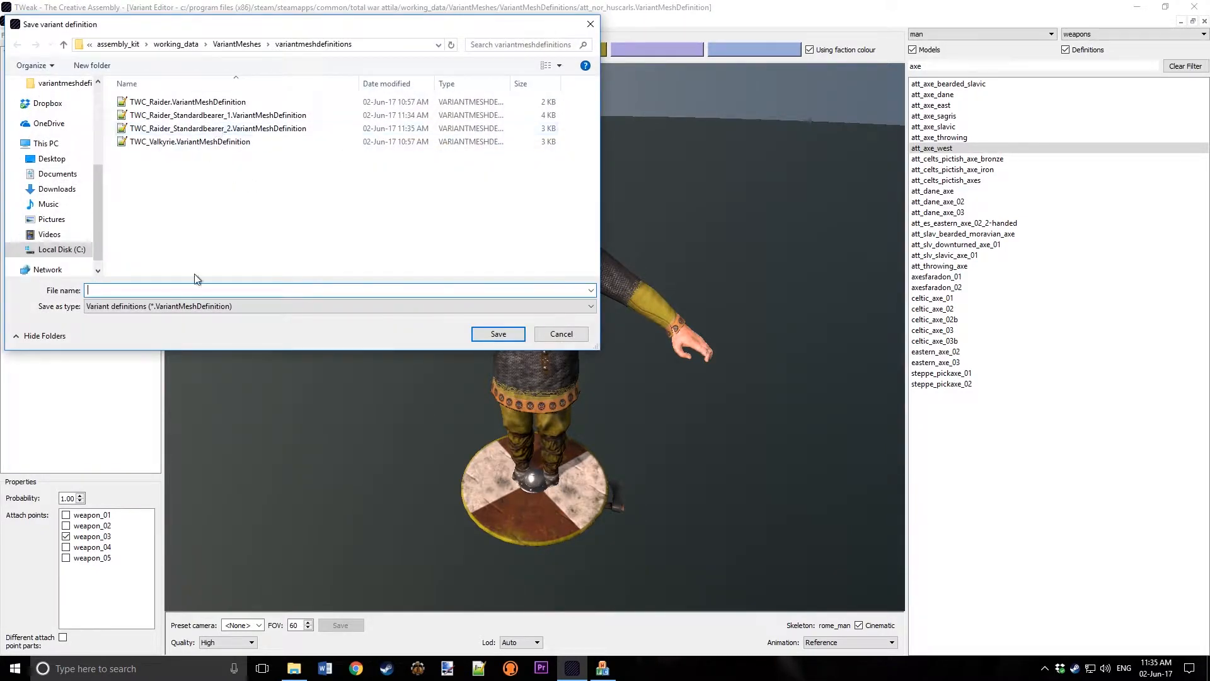
pyautogui.click(189, 102)
pyautogui.click(125, 290)
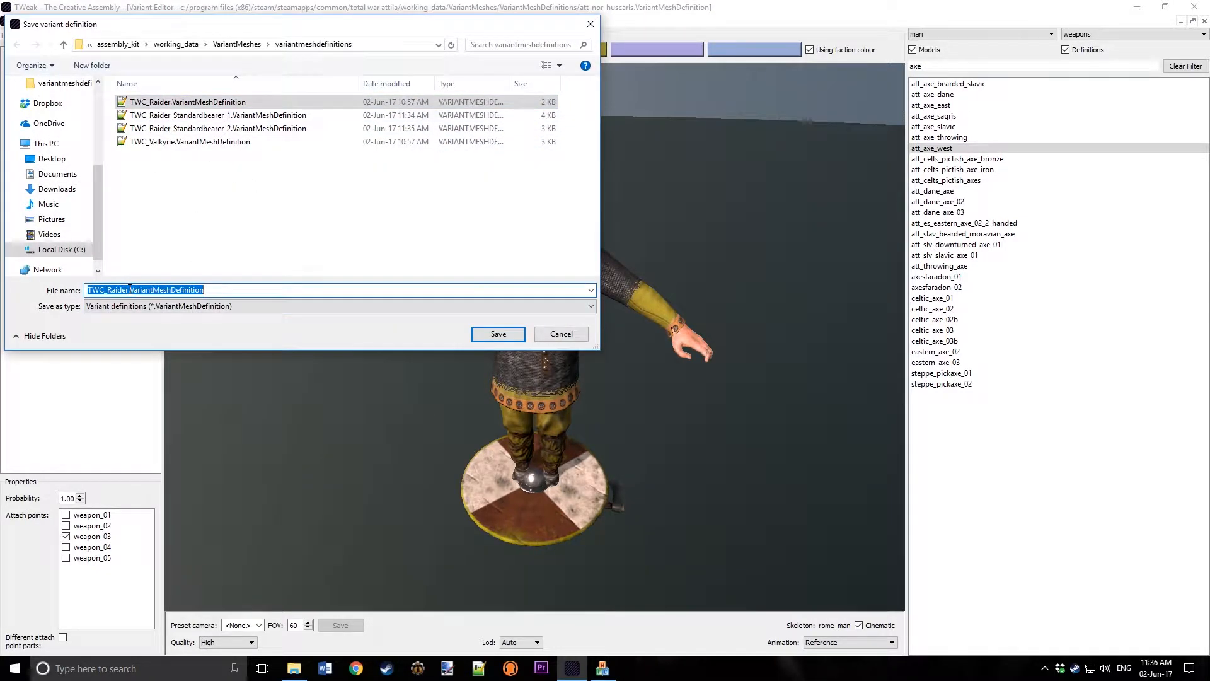
pyautogui.click(125, 291)
pyautogui.write('_Off')
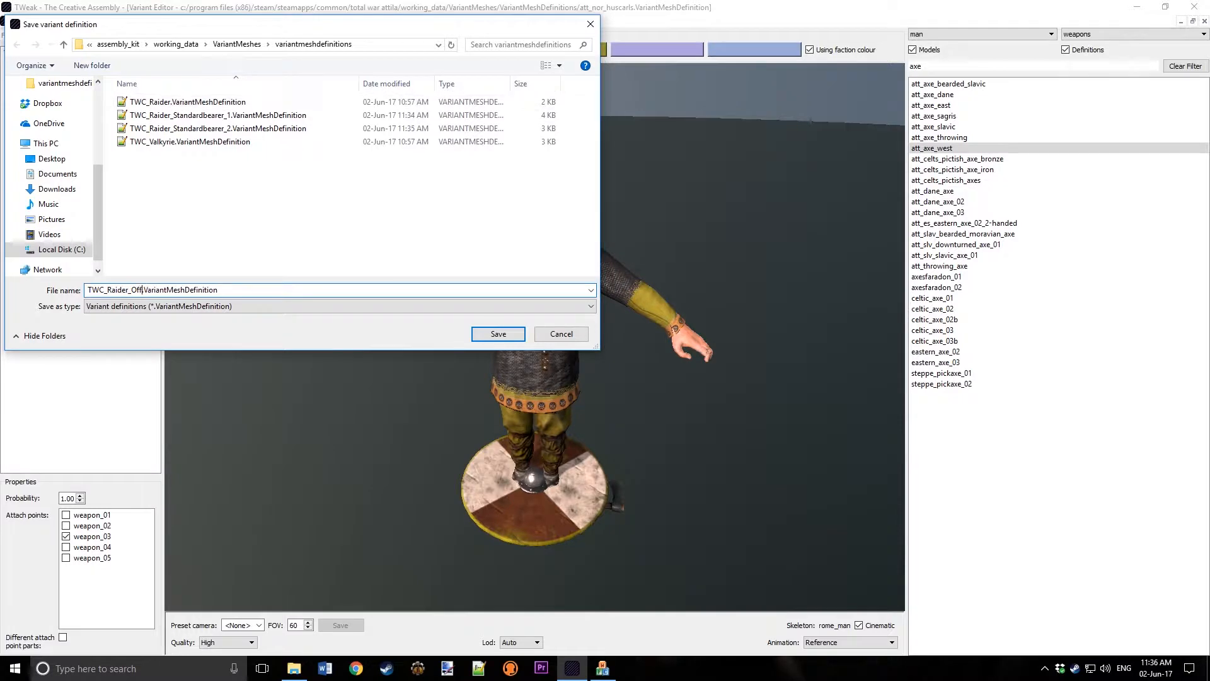
pyautogui.press('Return')
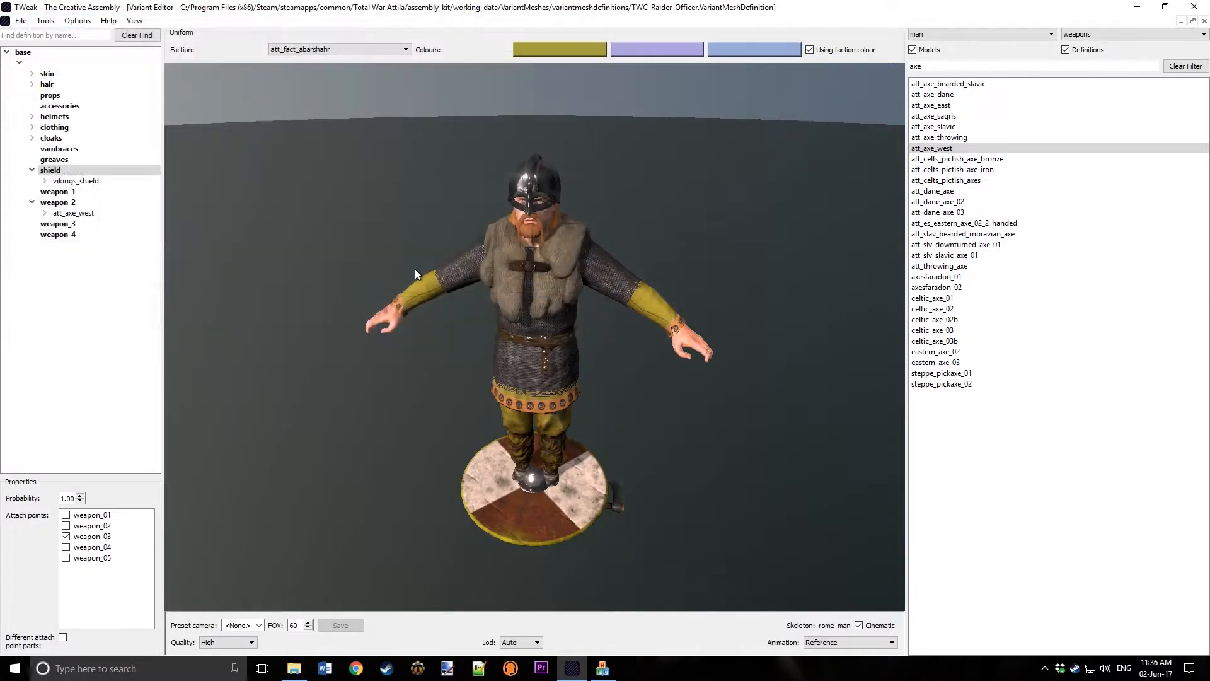
# - Close TWeak, browse in File Explorer to the assembly kit's working_data\VariantMeshes\variantmeshdefinitions folder and copy its path
pyautogui.click(1193, 8)
pyautogui.click(489, 98)
pyautogui.doubleClick(190, 217)
pyautogui.doubleClick(192, 162)
pyautogui.doubleClick(194, 150)
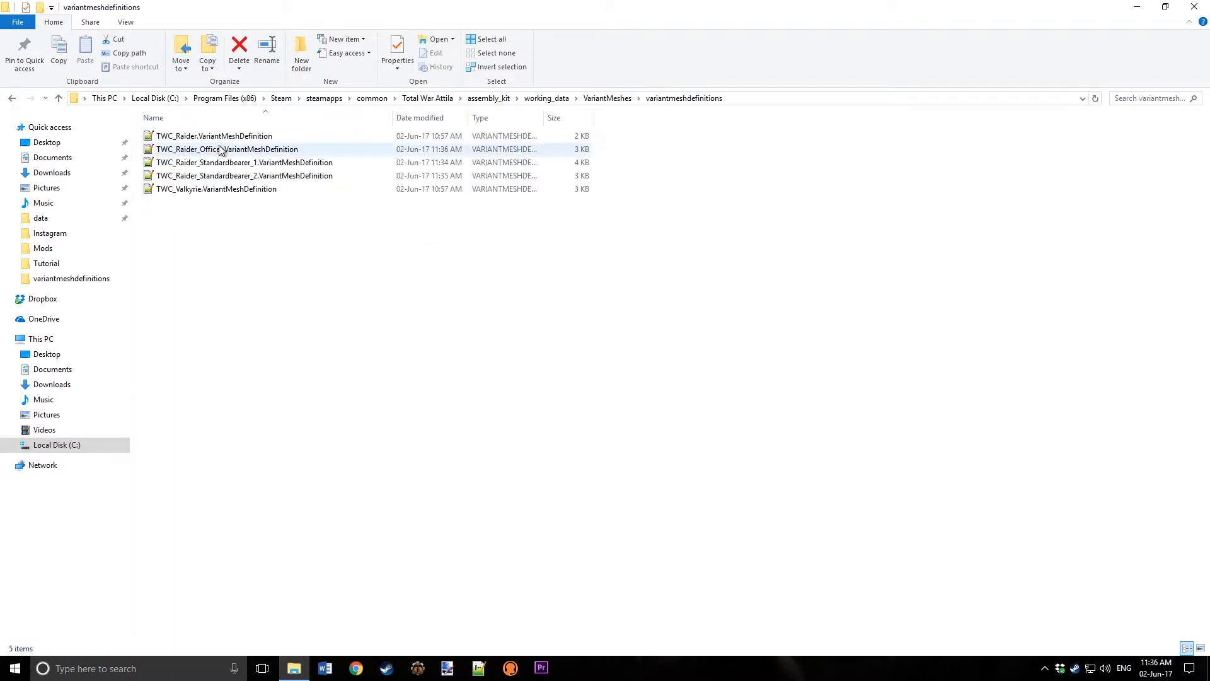
pyautogui.click(742, 95)
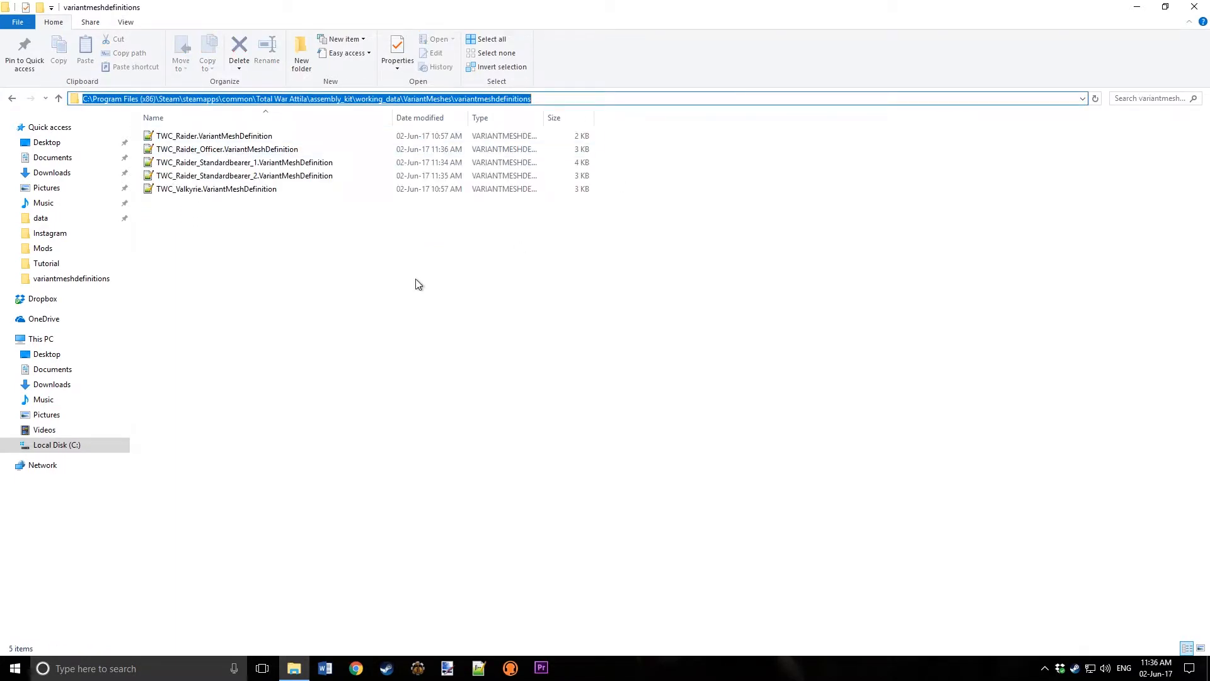
pyautogui.click(521, 390)
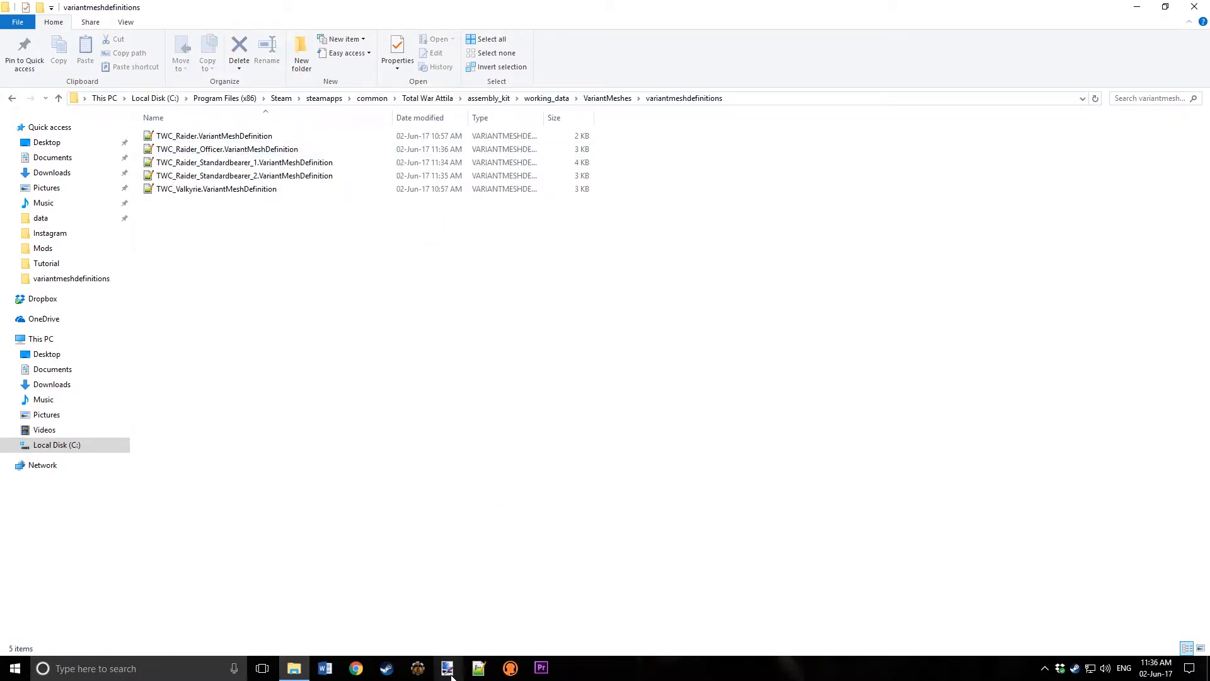
# - Open TWC_Series.pack in Pack File Manager and expand the pack's top-level folders
pyautogui.rightClick(418, 668)
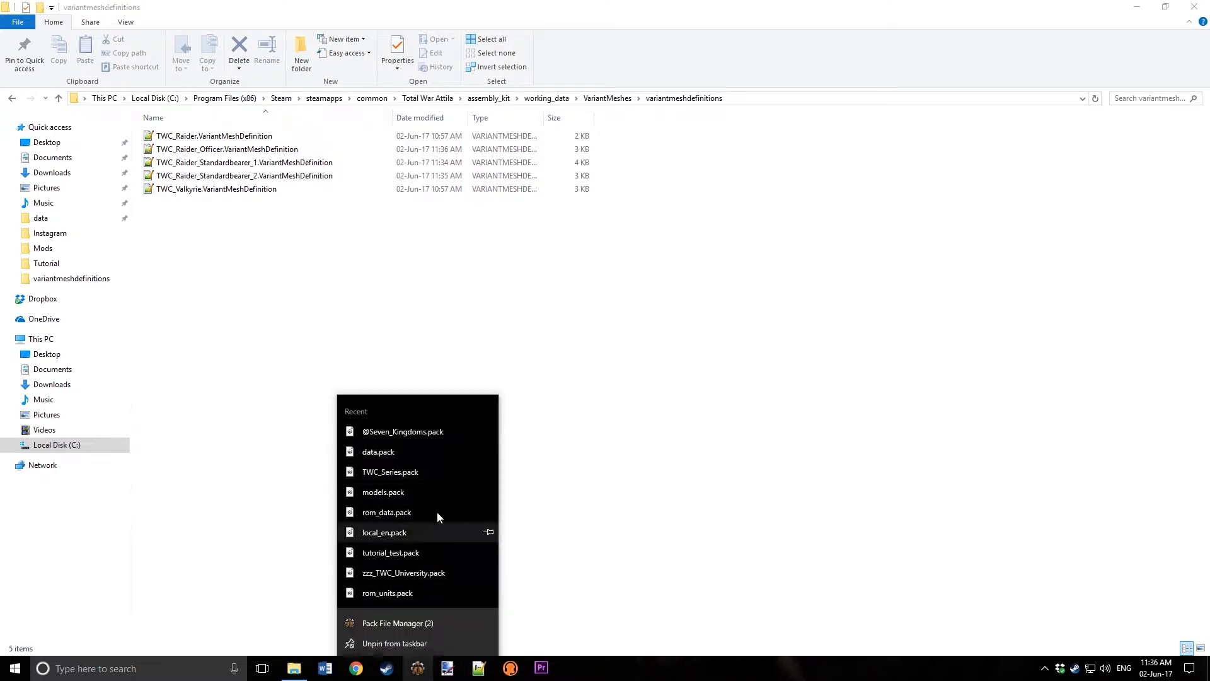
pyautogui.click(407, 469)
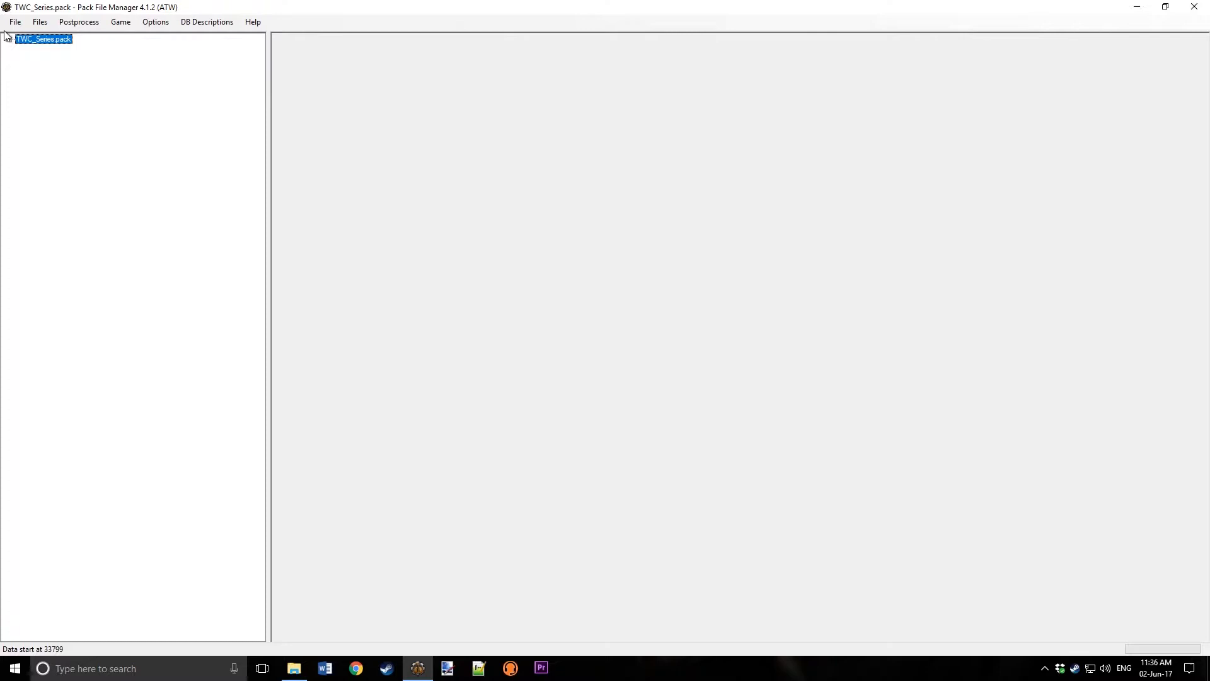
pyautogui.click(8, 39)
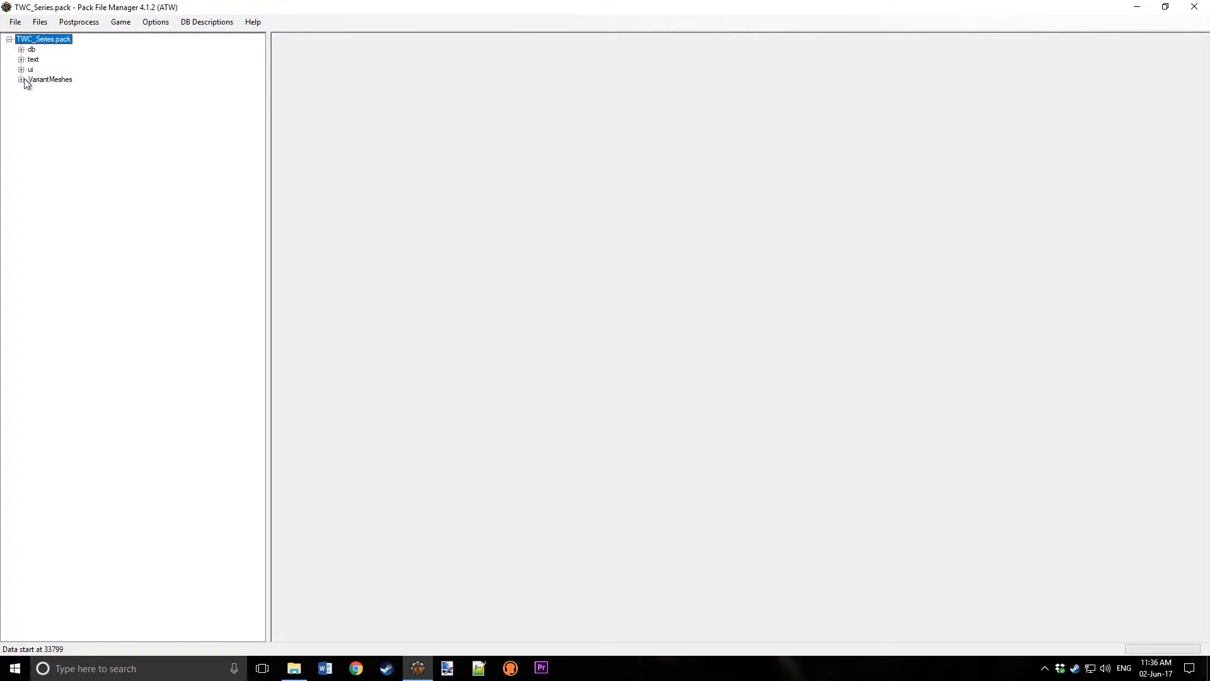
# - Add the variantmeshdefinitions directory to the pack's VariantMeshes folder using the copied path
pyautogui.rightClick(57, 80)
pyautogui.moveTo(88, 84)
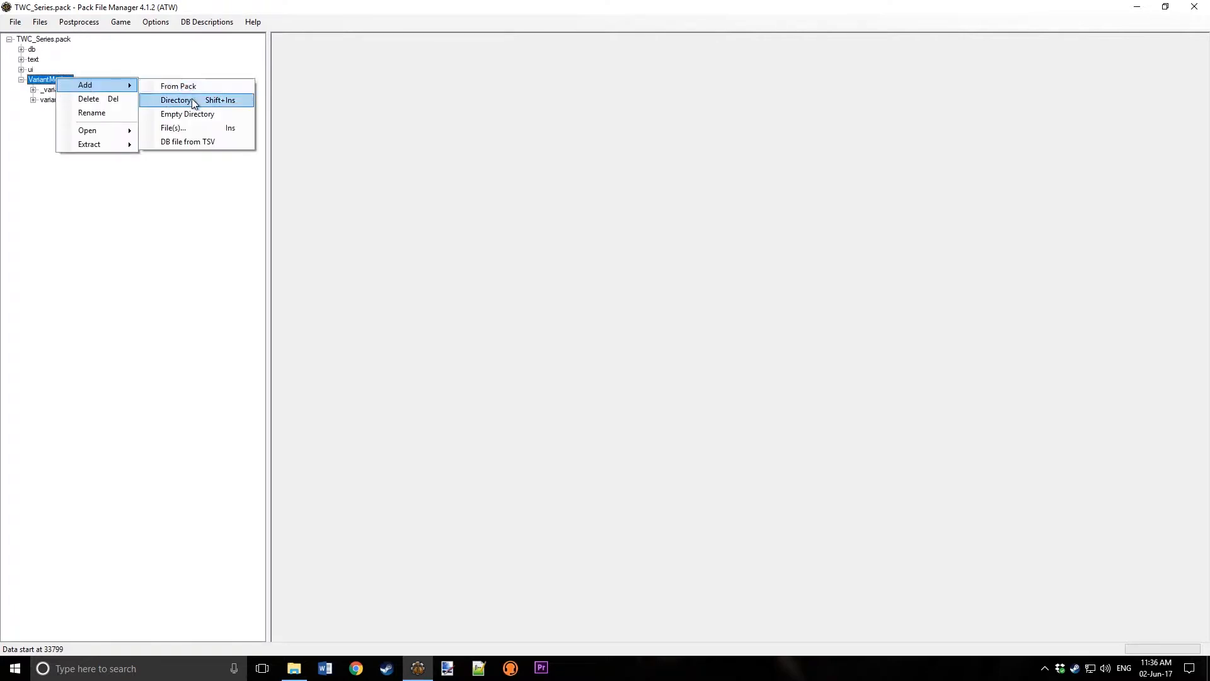
pyautogui.click(195, 100)
pyautogui.hotkey('ctrl', 'v')
pyautogui.click(221, 178)
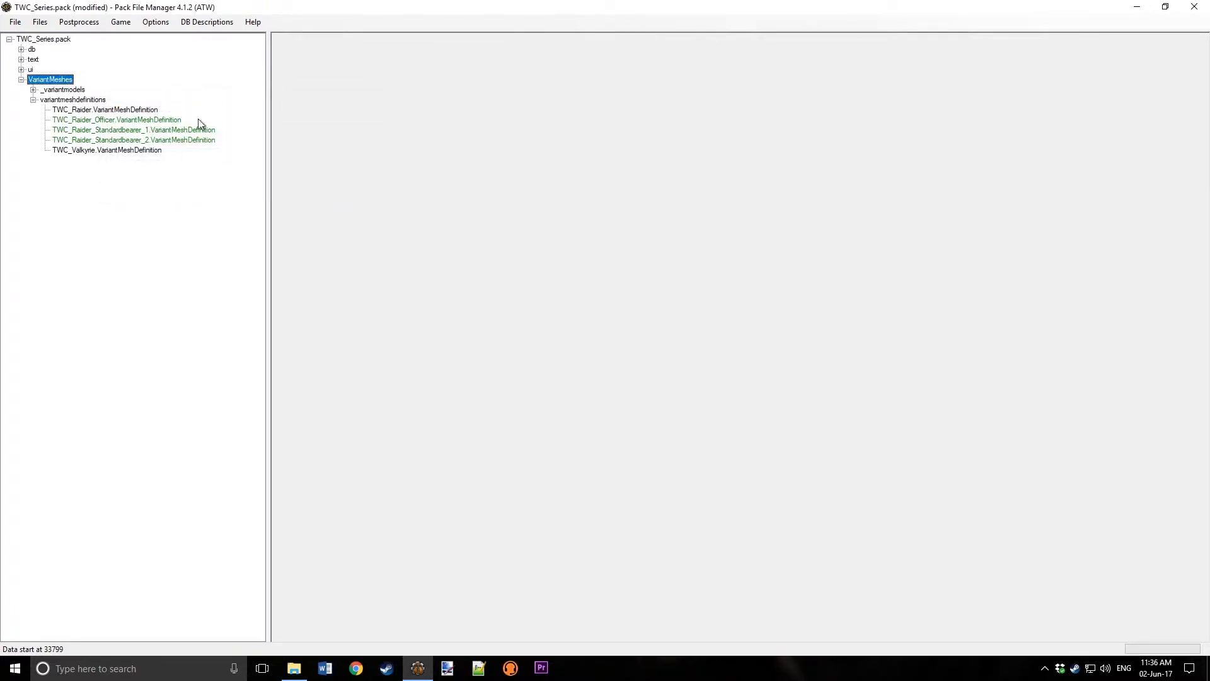
# - In the TWC_land_units_officers table, set standard_bearer_1 of the TWC_Raider_Officer row to TWC_Raider_Standardbearer_1
pyautogui.click(20, 49)
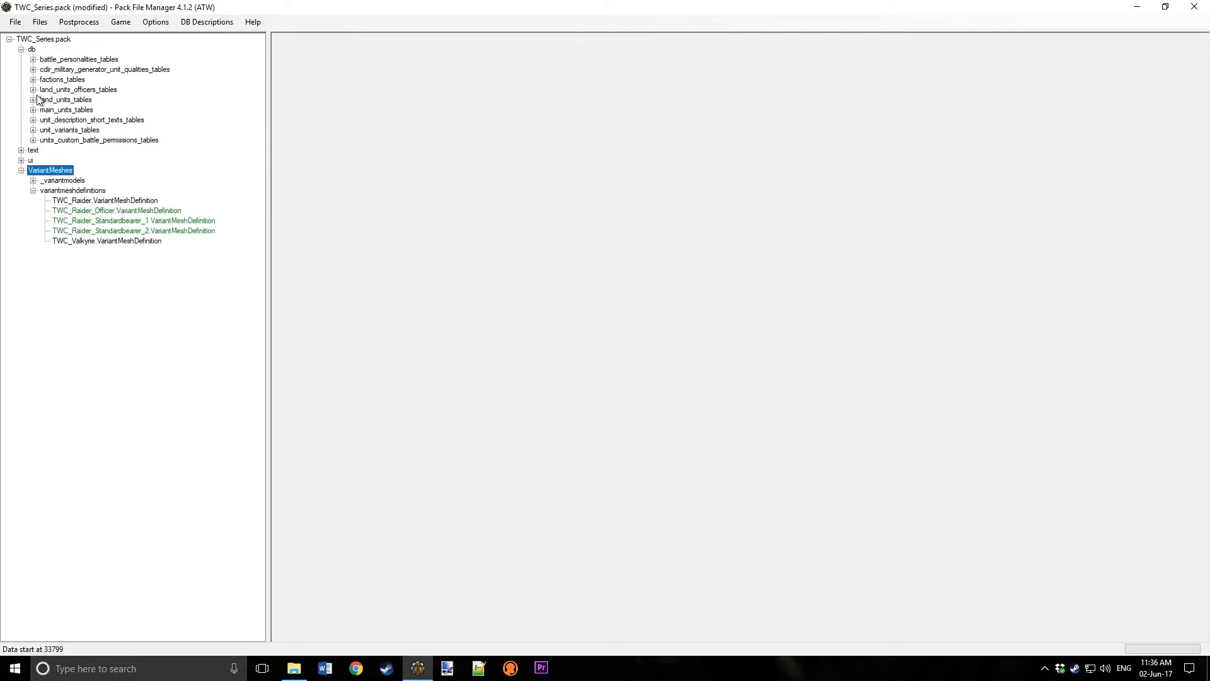
pyautogui.click(34, 89)
pyautogui.click(89, 100)
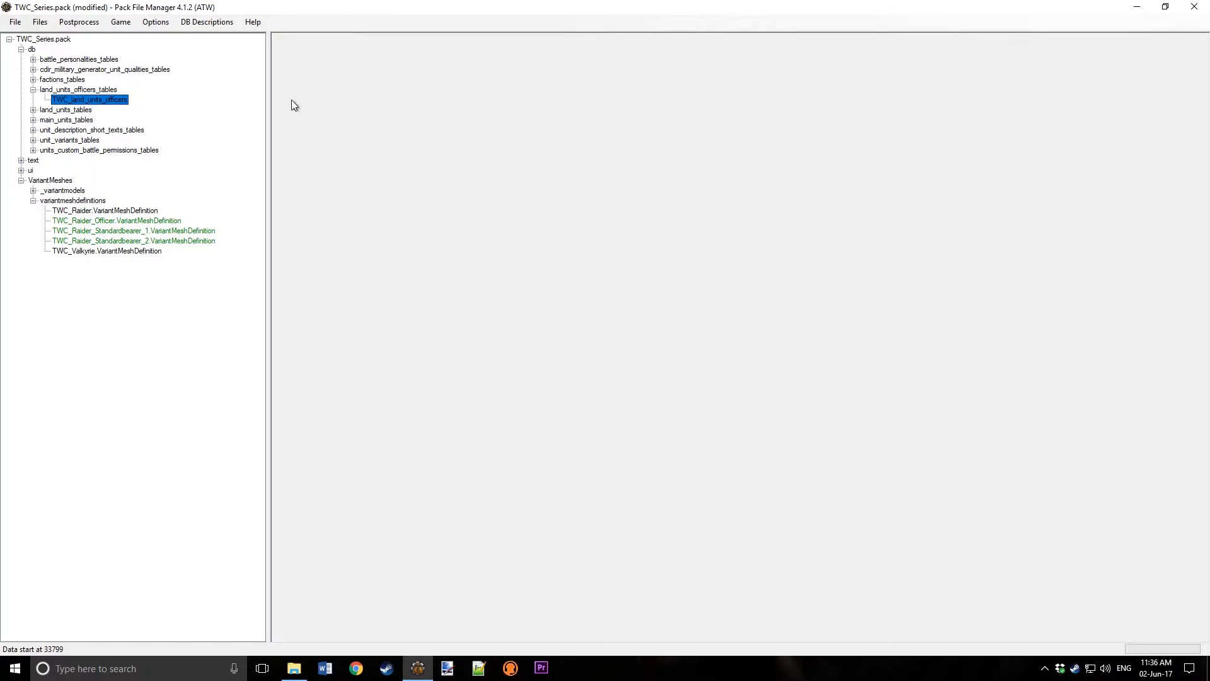
pyautogui.click(554, 88)
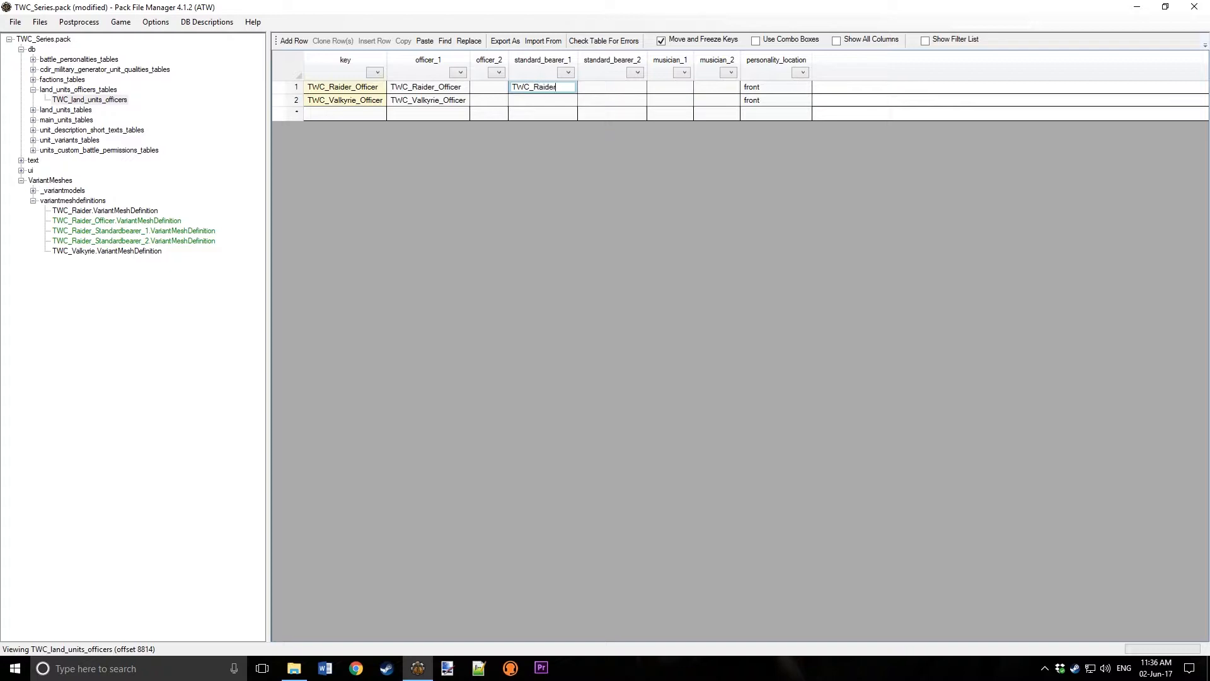
pyautogui.write('TWC_Raider_Standard')
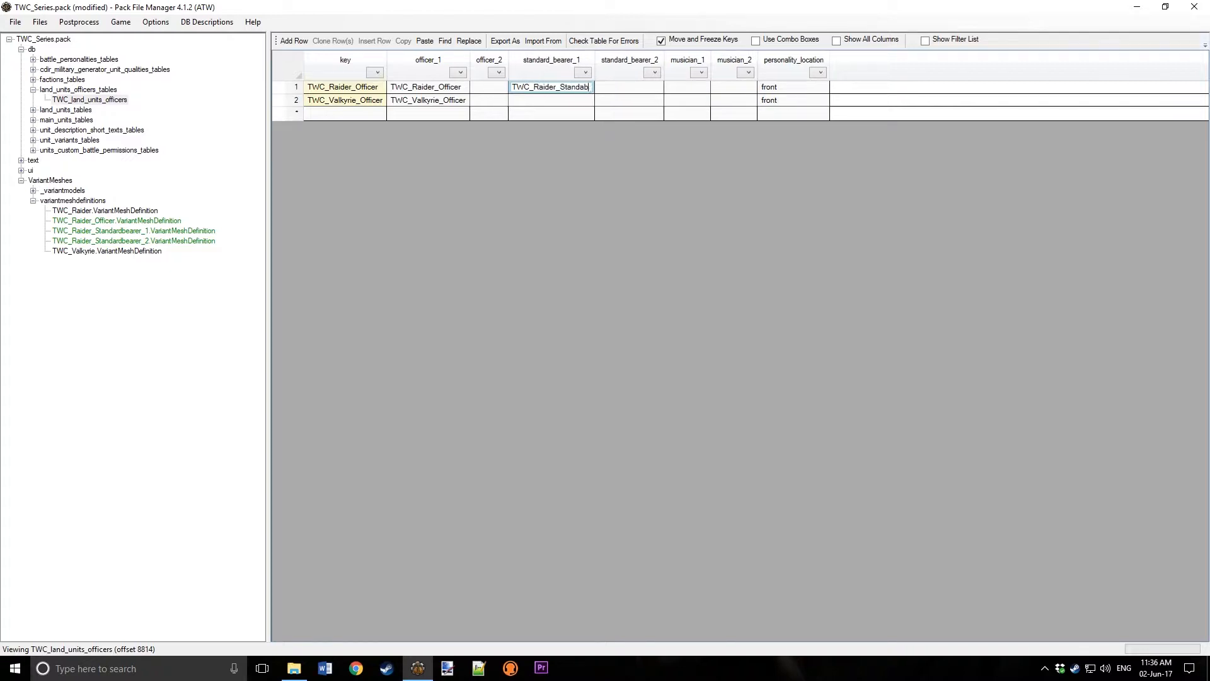
pyautogui.write('bearer_1')
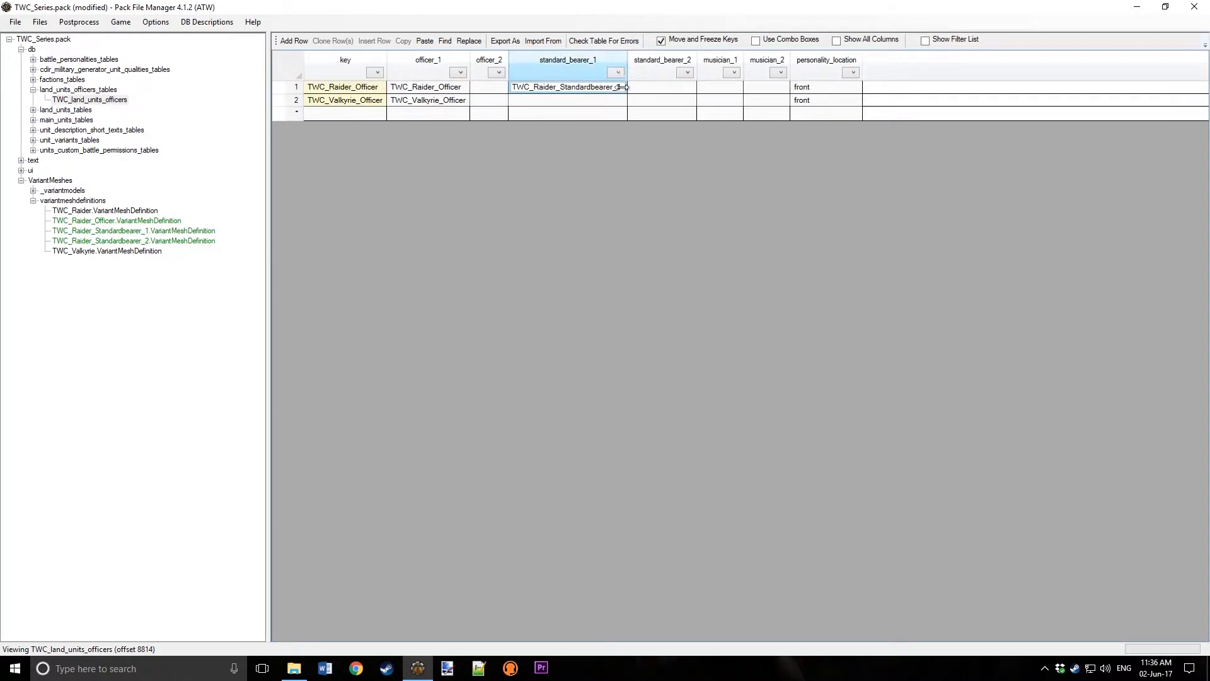
# - Set musician_1 of the TWC_Raider_Officer row to TWC_Raider_Standardbearer_2, based on a copy of the standard_bearer_1 value
pyautogui.moveTo(620, 89); pyautogui.dragTo(385, 95)
pyautogui.hotkey('ctrl', 'c')
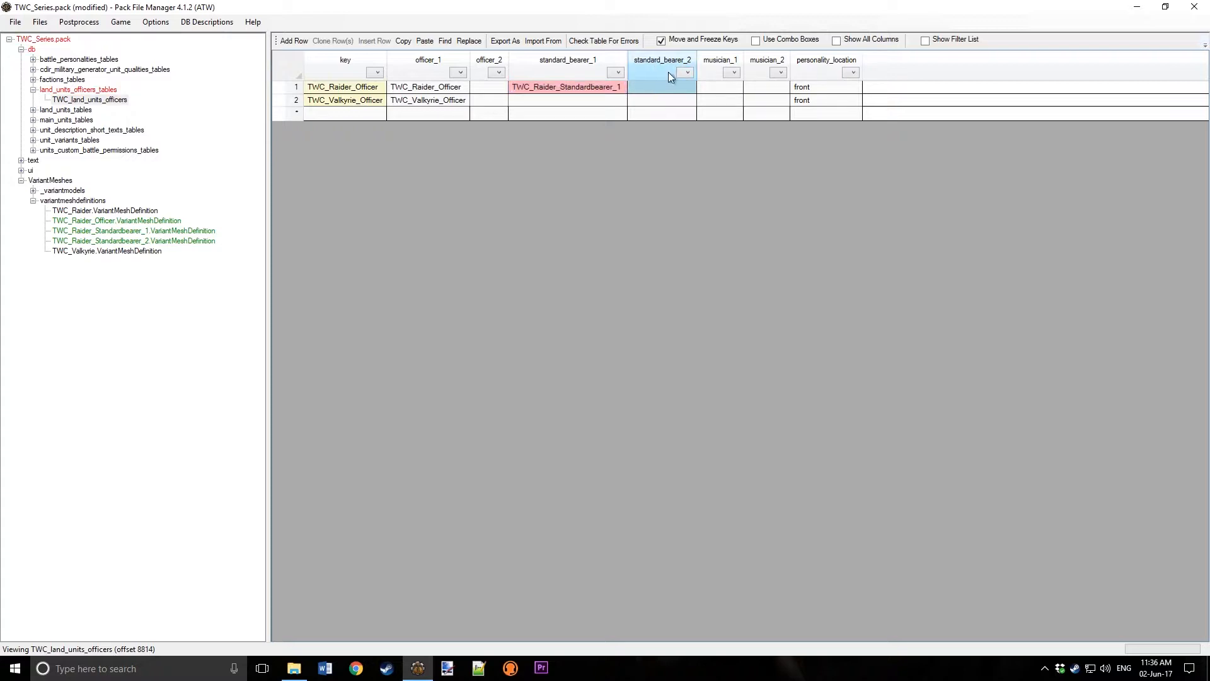
pyautogui.click(720, 87)
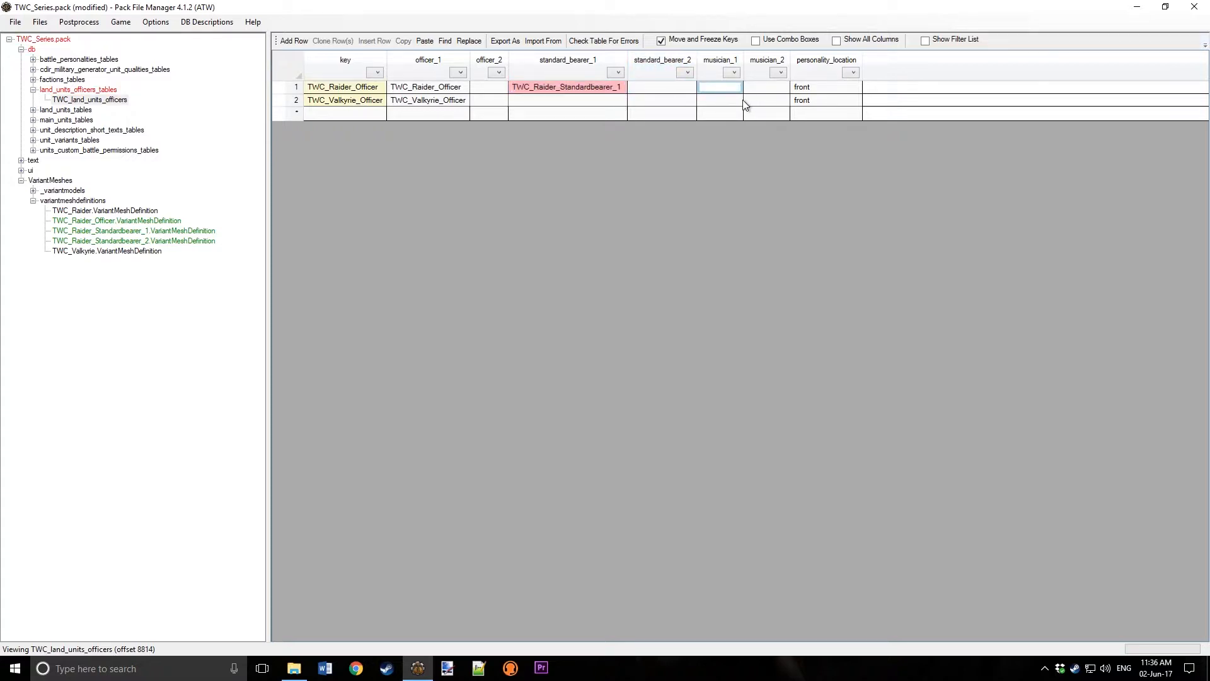
pyautogui.hotkey('ctrl', 'v')
pyautogui.press('BackSpace')
pyautogui.write('2')
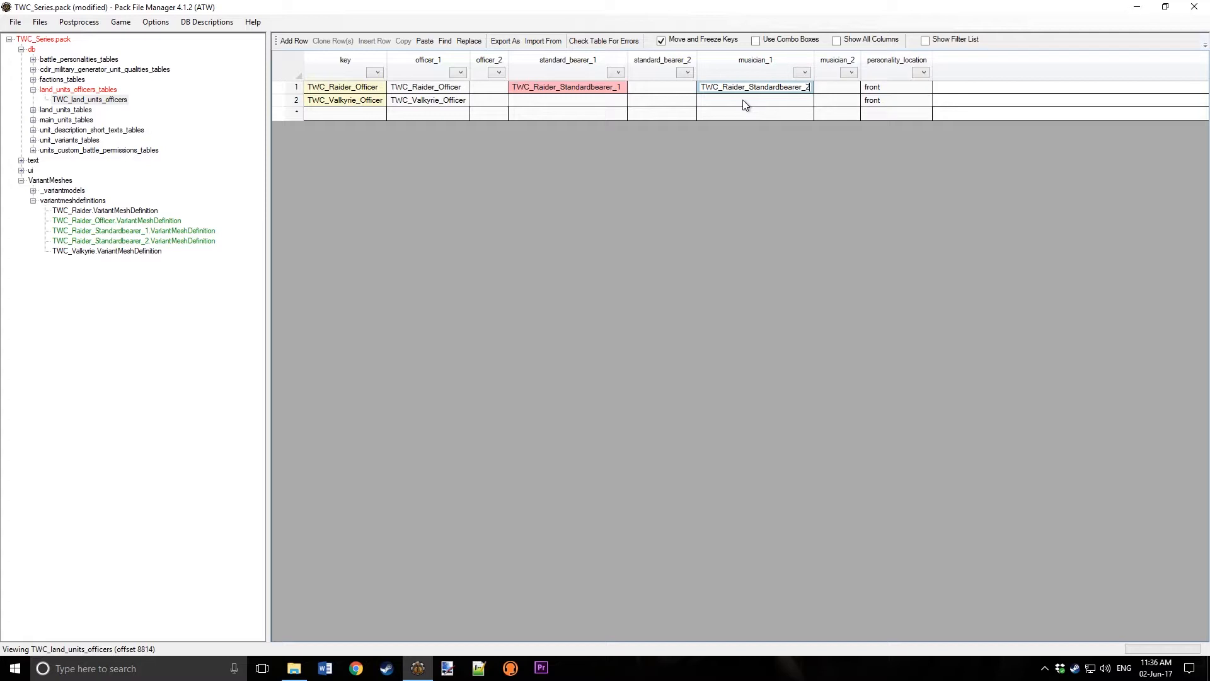
pyautogui.press('Return')
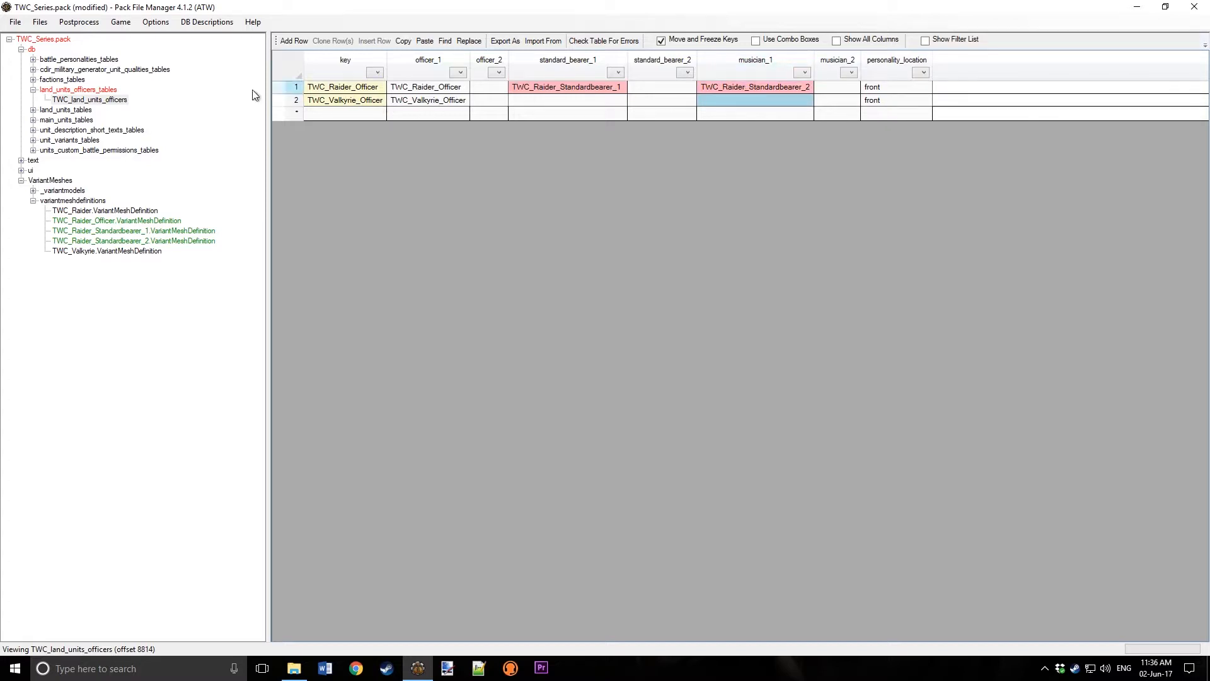
# - Open the TWC_battle_personalities table and add two new rows
pyautogui.click(33, 60)
pyautogui.click(32, 60)
pyautogui.click(32, 60)
pyautogui.click(66, 70)
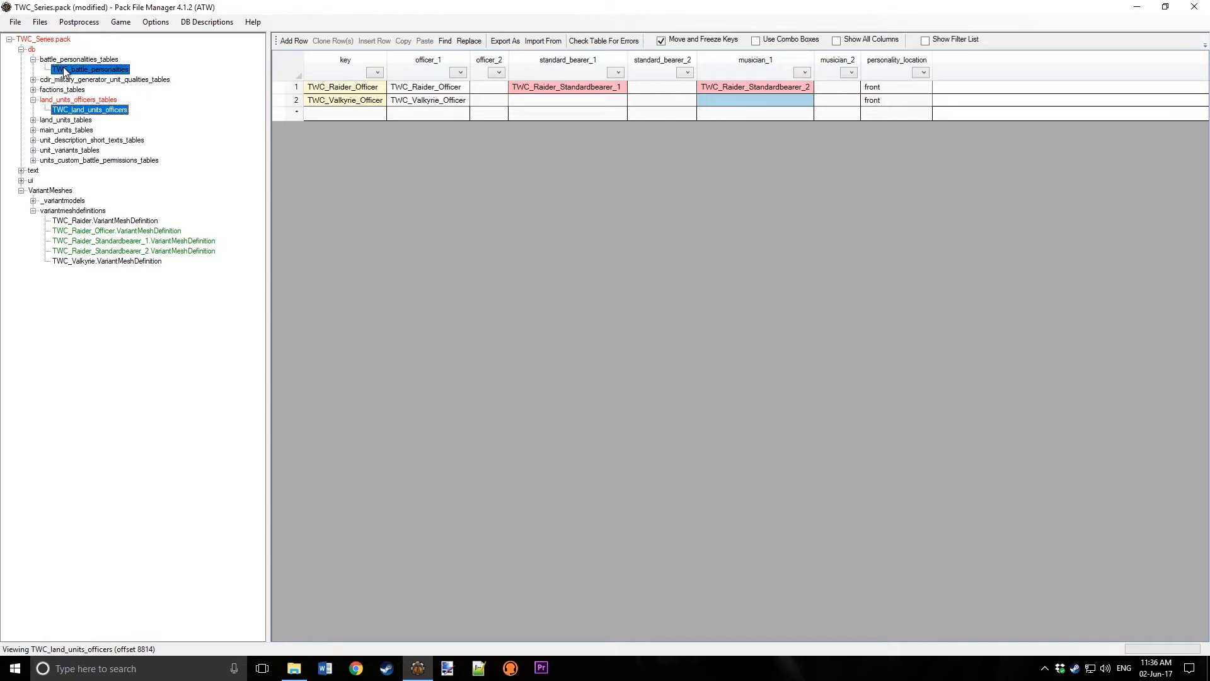
pyautogui.click(299, 40)
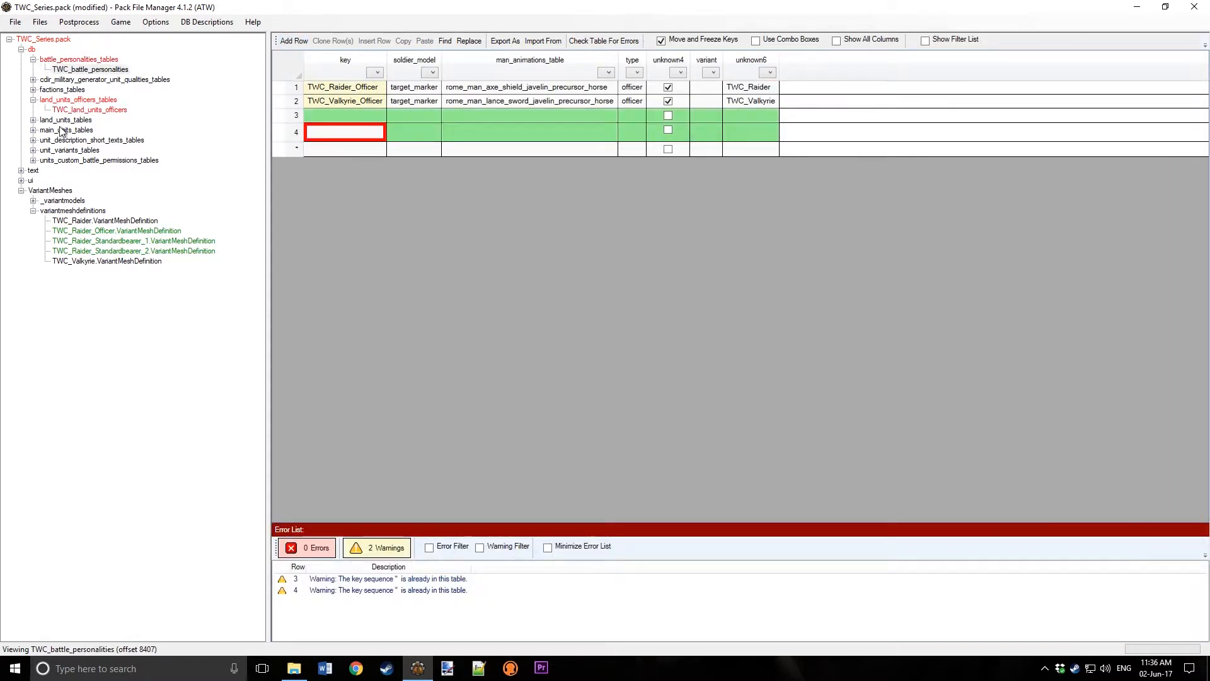
# - Copy TWC_Raider_Standardbearer_1 and TWC_Raider_Standardbearer_2 from the TWC_land_units_officers table into the keys of the two new battle personality rows
pyautogui.click(88, 110)
pyautogui.click(549, 93)
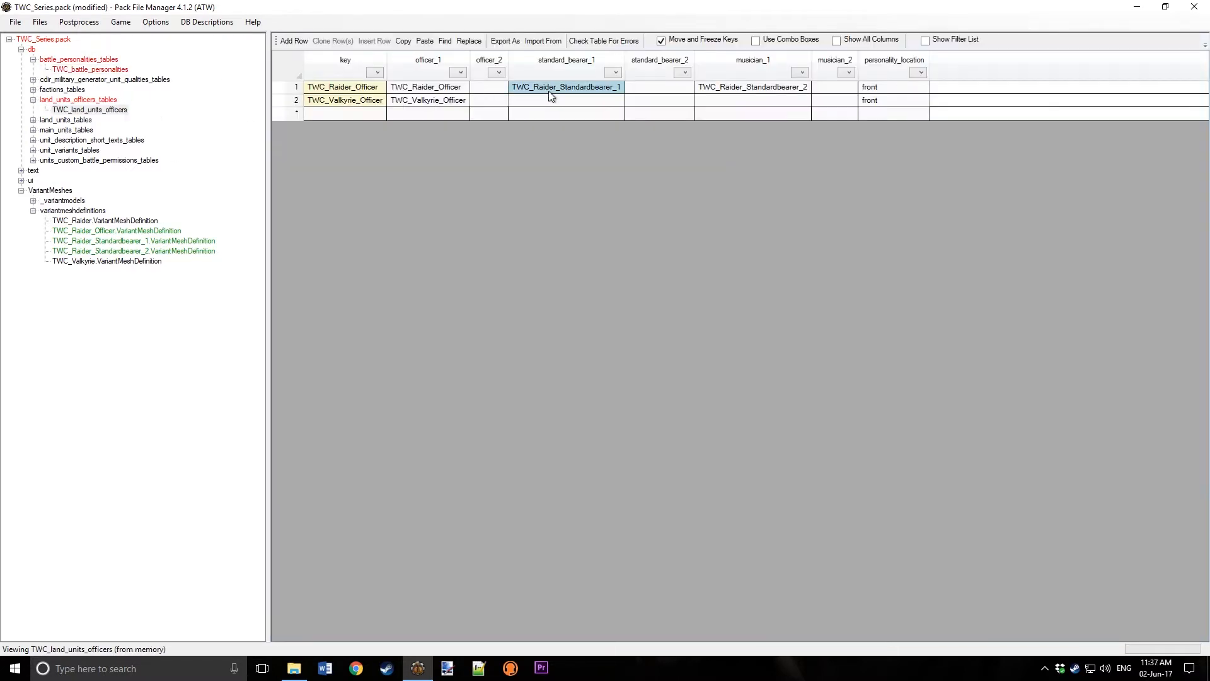
pyautogui.click(76, 71)
pyautogui.click(351, 116)
pyautogui.hotkey('ctrl', 'v')
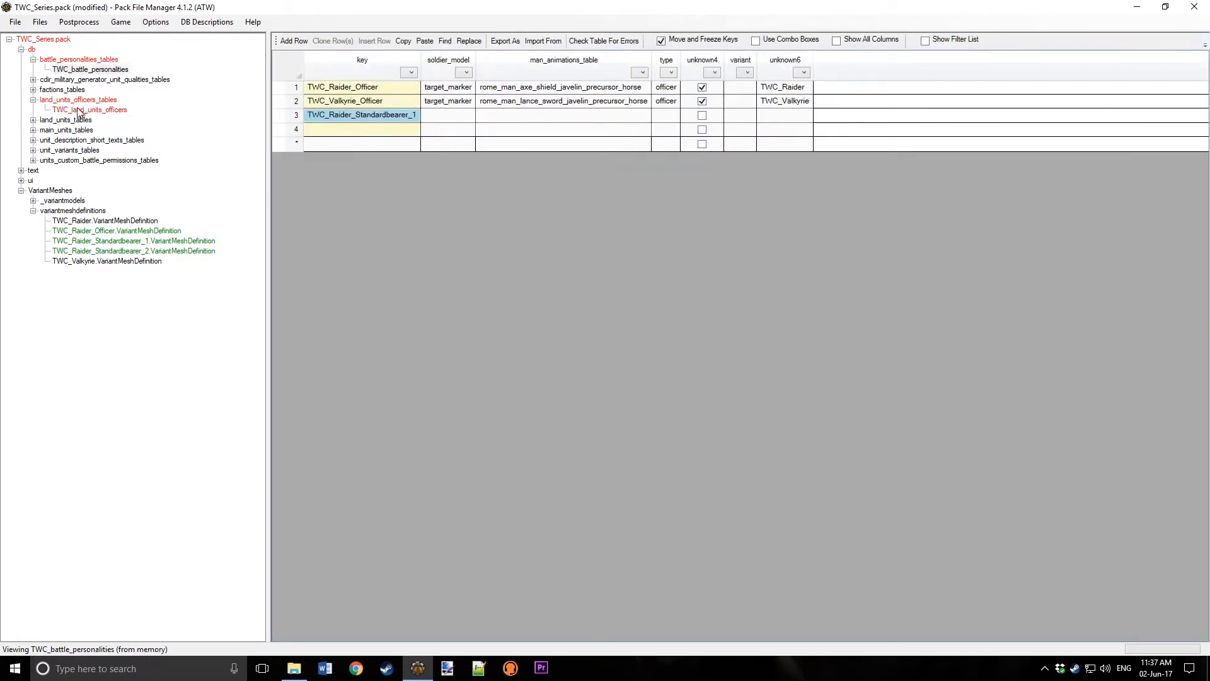
pyautogui.click(79, 112)
pyautogui.click(717, 87)
pyautogui.click(76, 71)
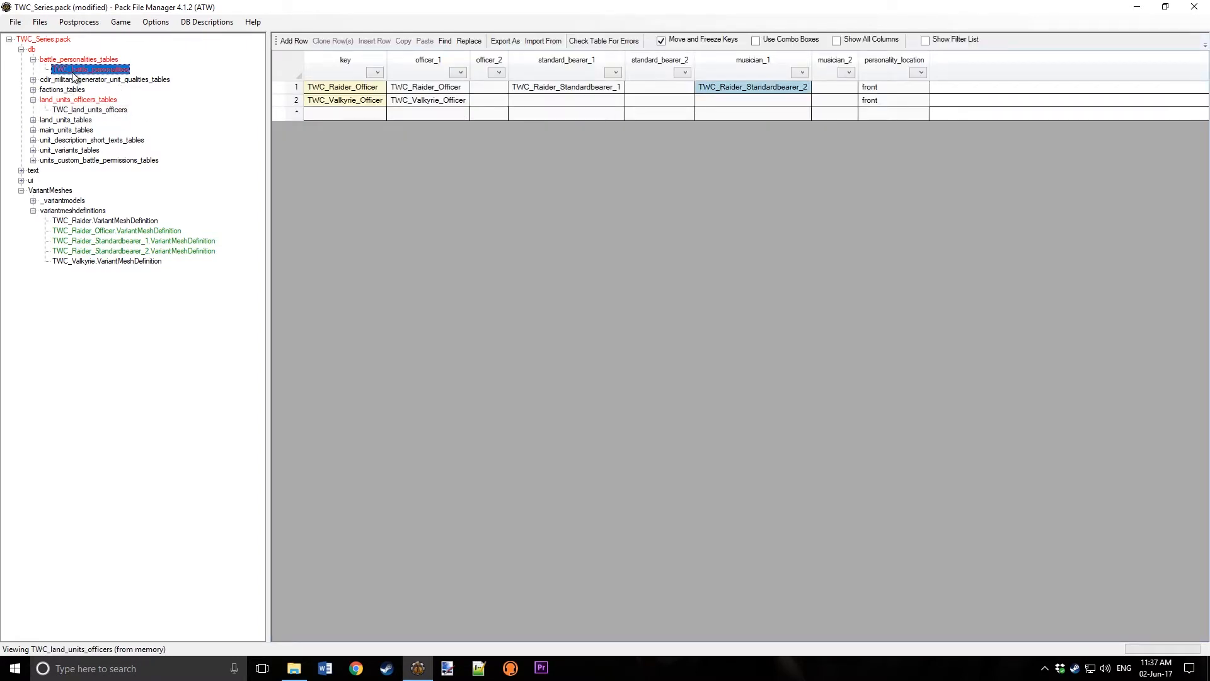
pyautogui.click(357, 129)
pyautogui.write('TWC_Raider_Standardbearer_2')
# - Set soldier_model to target_marker and enable unknown4 for both Raider standard-bearer rows
pyautogui.click(447, 103)
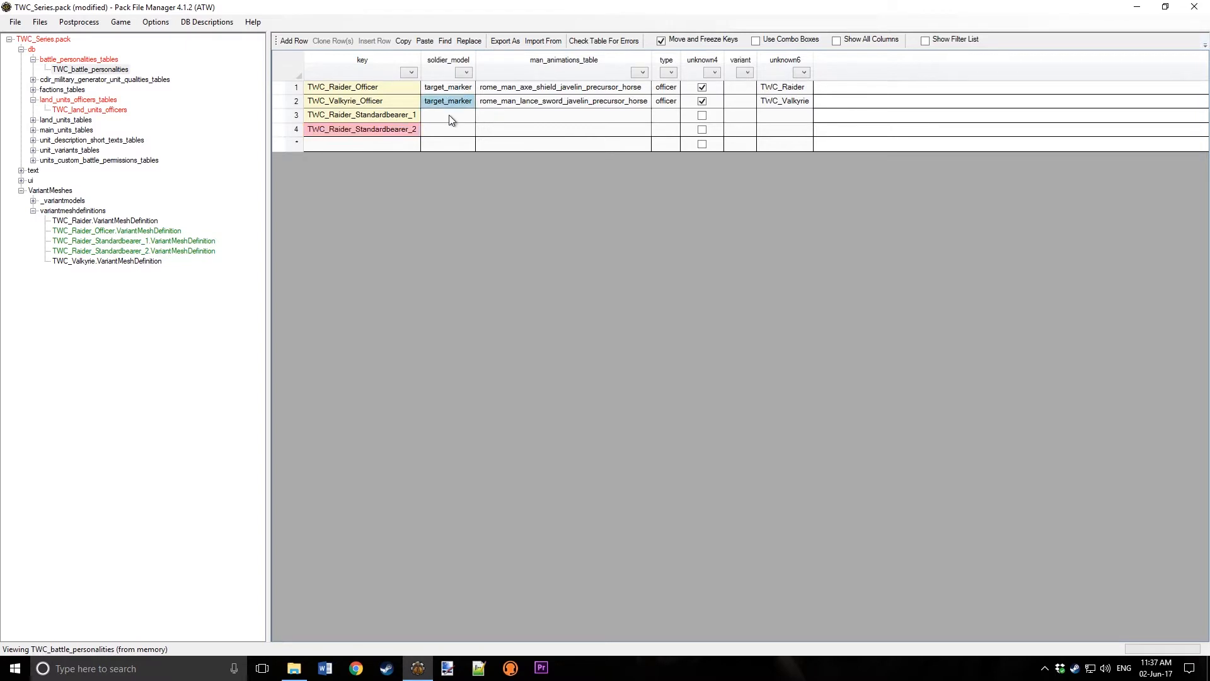
pyautogui.write('target_marker target_marker')
pyautogui.click(716, 105)
pyautogui.keyDown('shift'); pyautogui.click(715, 128); pyautogui.keyUp('shift')
pyautogui.hotkey('ctrl', 'd')
pyautogui.click(785, 114)
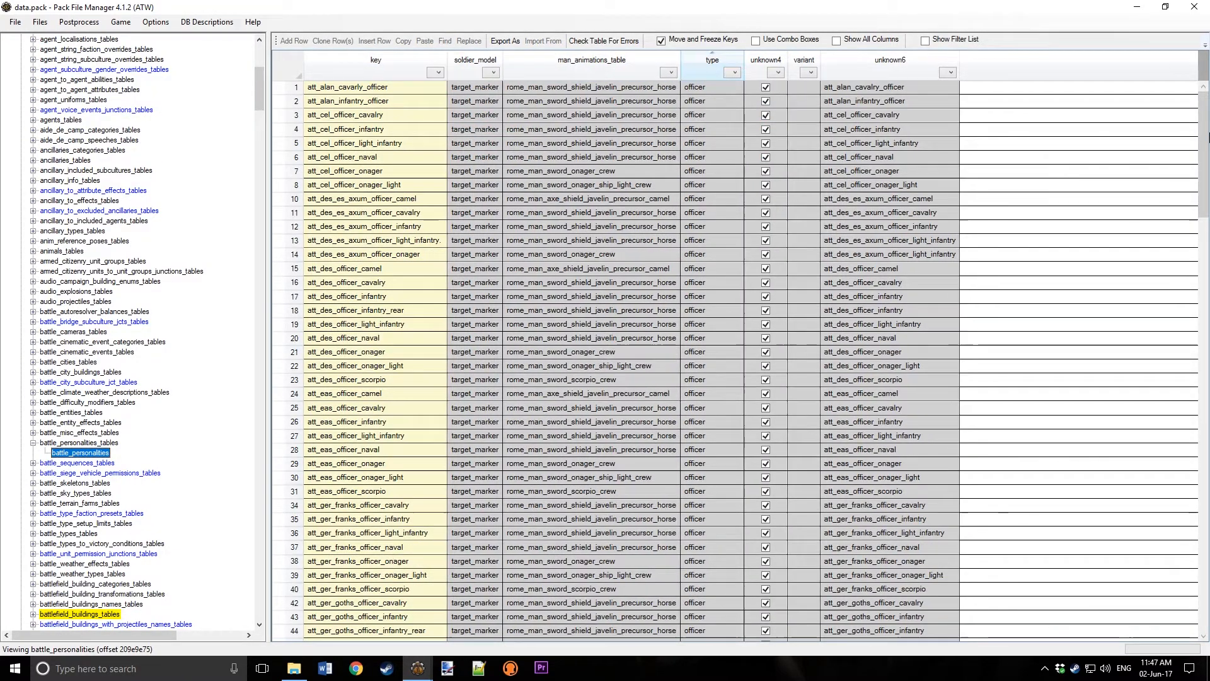
# - Copy a standard bearer's values from data.pack's battle_personalities to both Raider standard-bearer rows: target_marker, rome_man_standard_bearer and type standard_bearer
pyautogui.moveTo(1202, 130); pyautogui.dragTo(1202, 555)
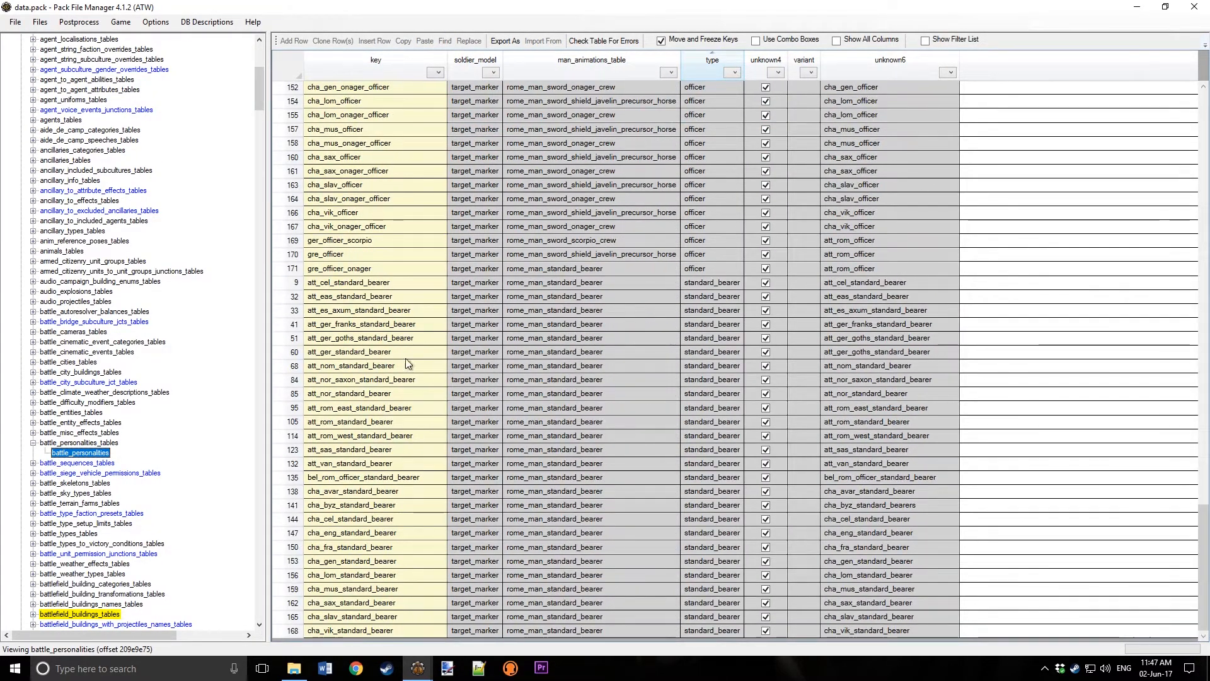
pyautogui.click(456, 295)
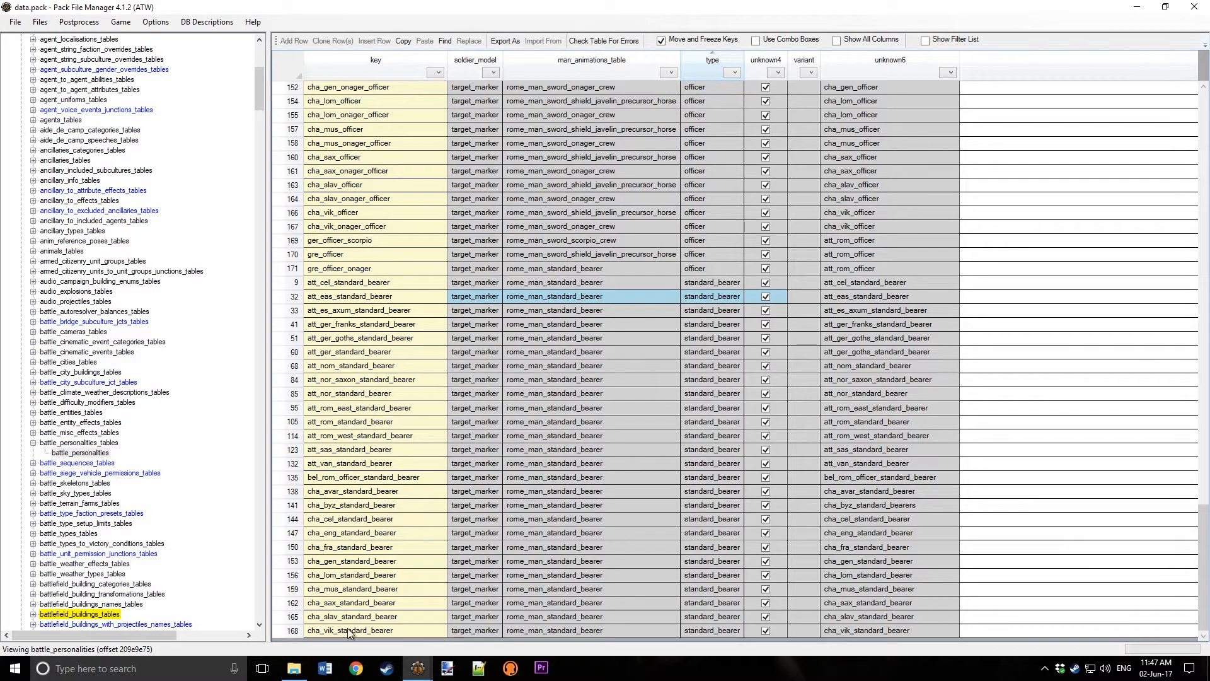
pyautogui.moveTo(419, 669)
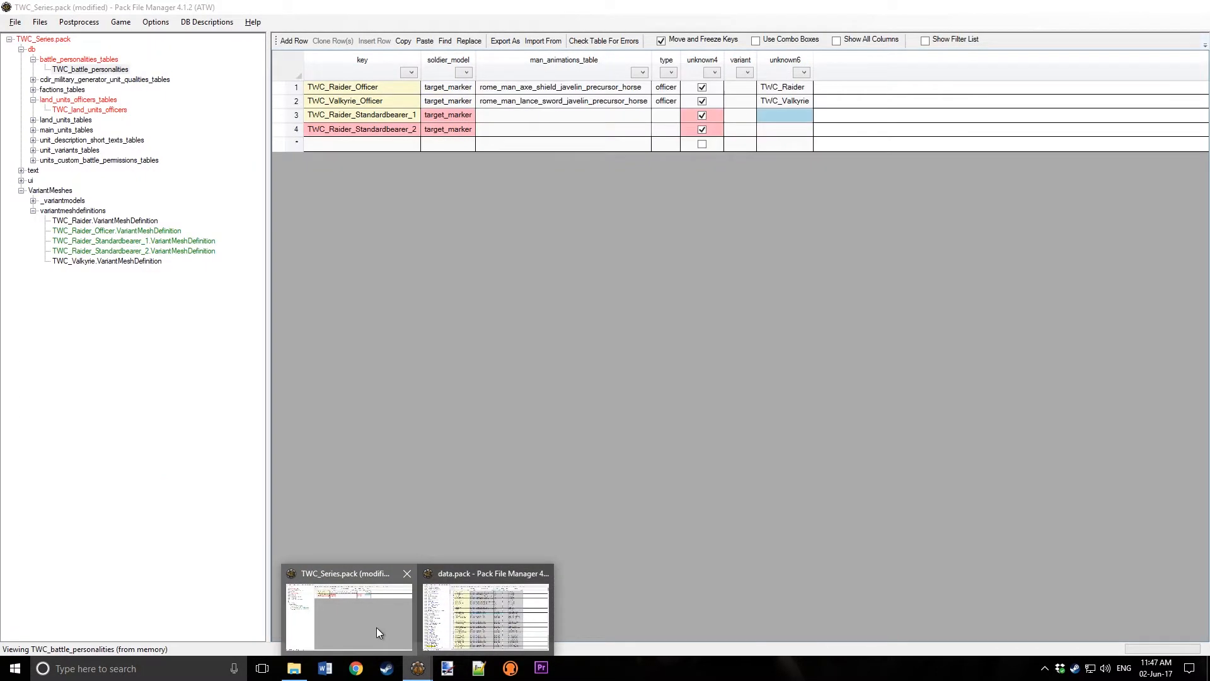
pyautogui.click(376, 627)
pyautogui.click(463, 118)
pyautogui.write('target_marker\trome_man_standard_bearer\tstandard_bearer')
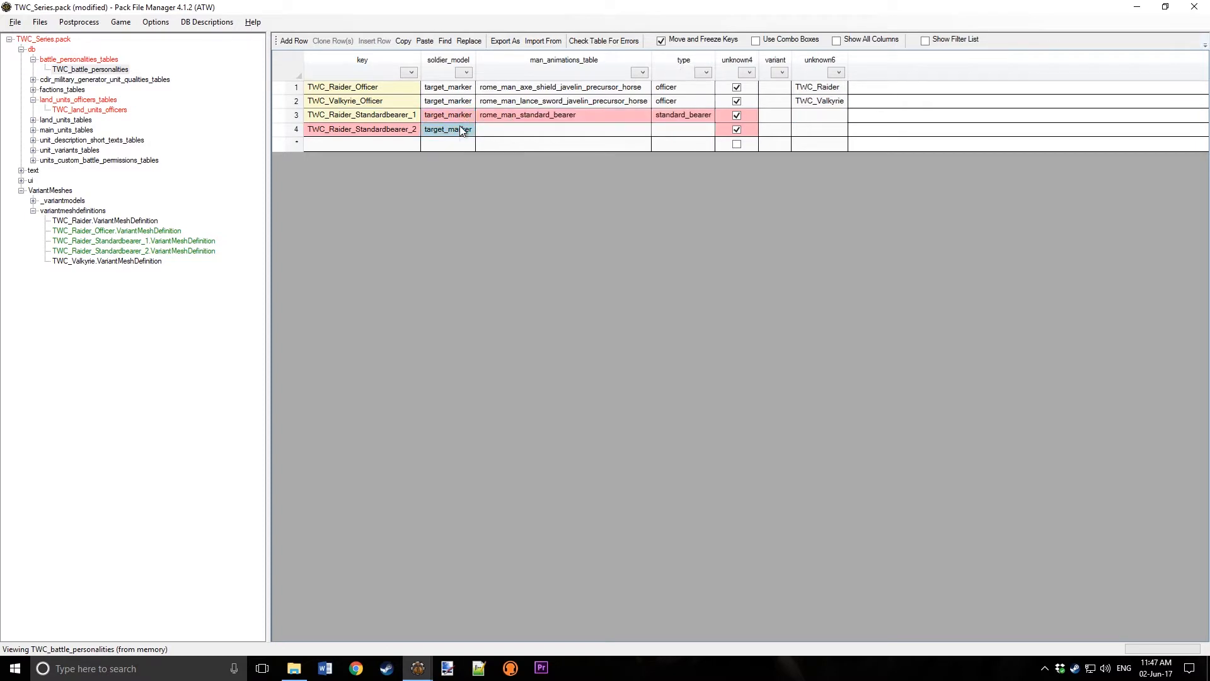
pyautogui.press('Down')
pyautogui.write('target_marker\trome_man_standard_bearer\tstandard_bearer')
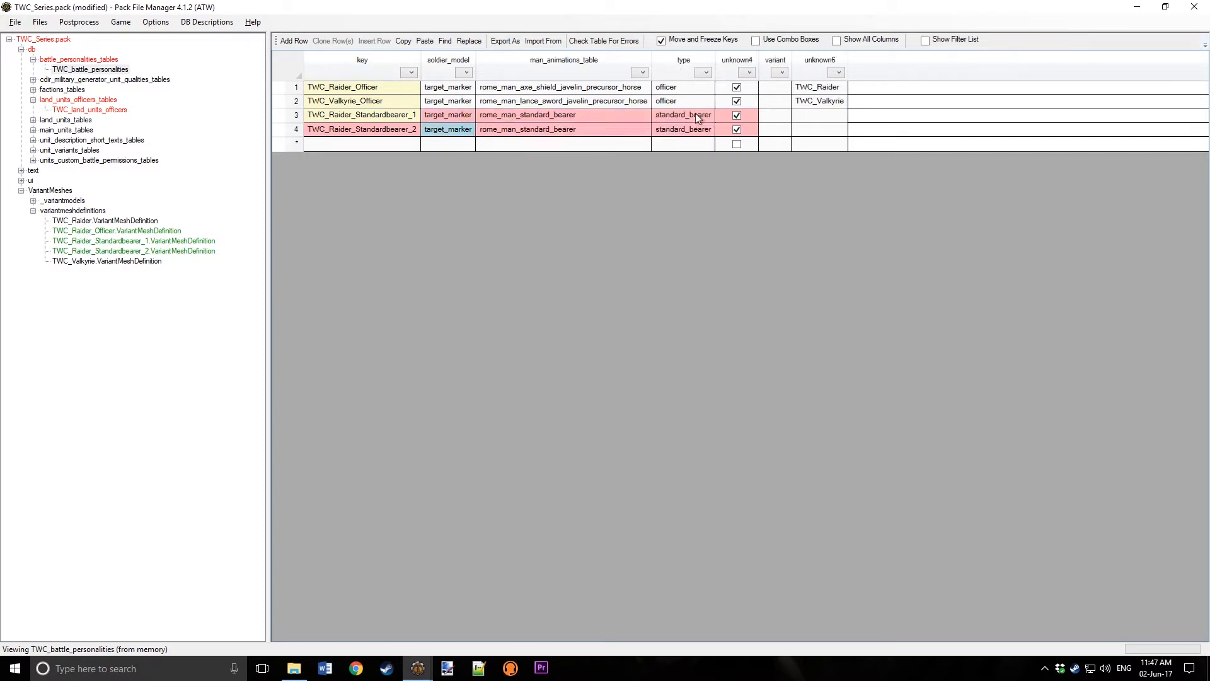
# - Set unknown6 of the TWC_Raider_Officer, TWC_Raider_Standardbearer_1 and TWC_Raider_Standardbearer_2 rows to match their respective keys
pyautogui.click(378, 88)
pyautogui.hotkey('ctrl', 'c')
pyautogui.click(811, 89)
pyautogui.hotkey('ctrl', 'v')
pyautogui.moveTo(386, 120); pyautogui.dragTo(384, 131)
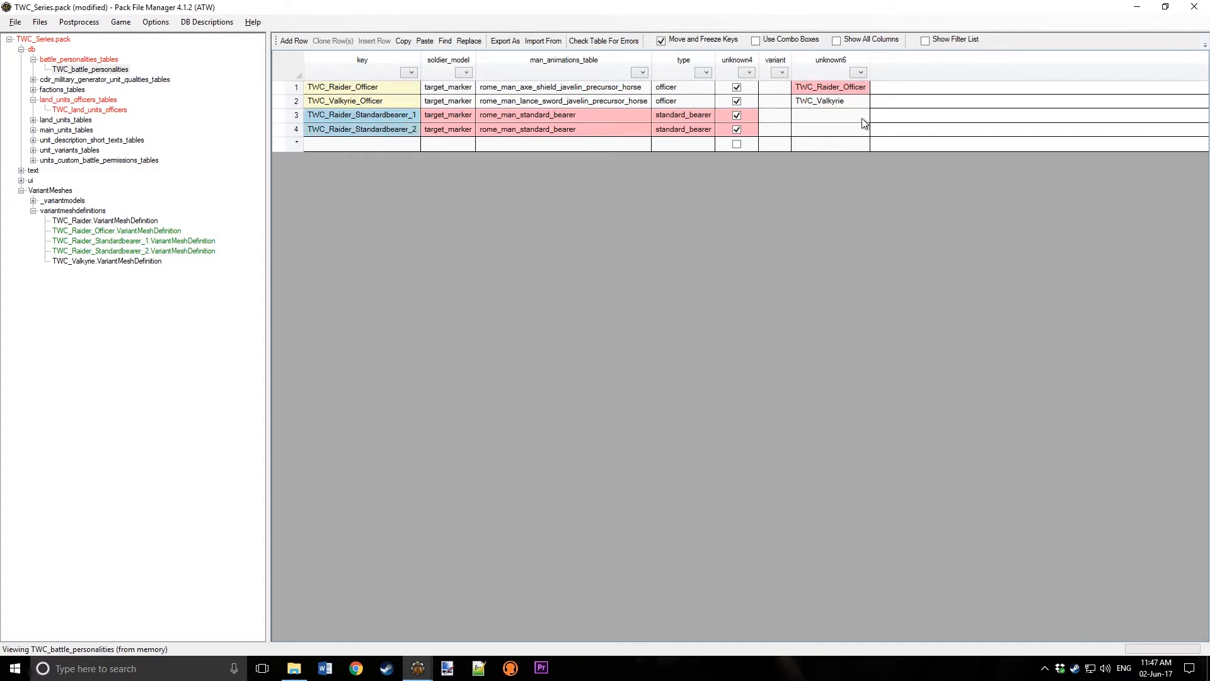
pyautogui.moveTo(862, 116); pyautogui.dragTo(862, 129)
pyautogui.hotkey('ctrl', 'v')
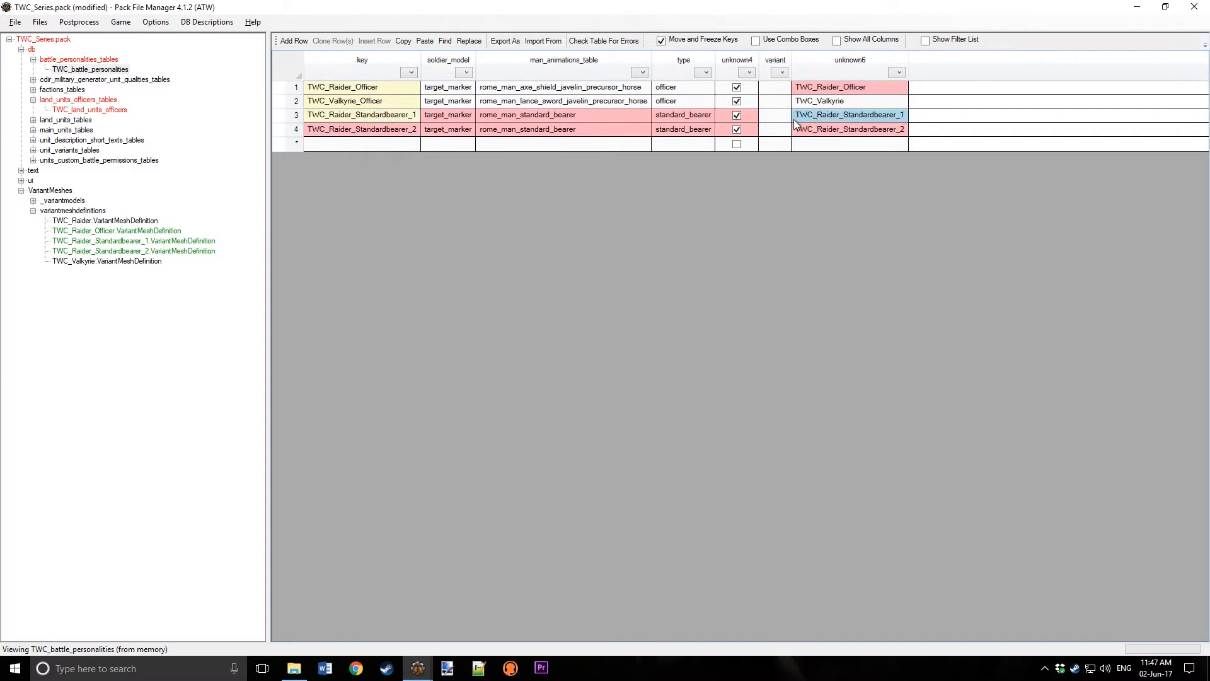
# - Save TWC_Series.pack and launch Total War: ATTILA through Steam
pyautogui.click(82, 110)
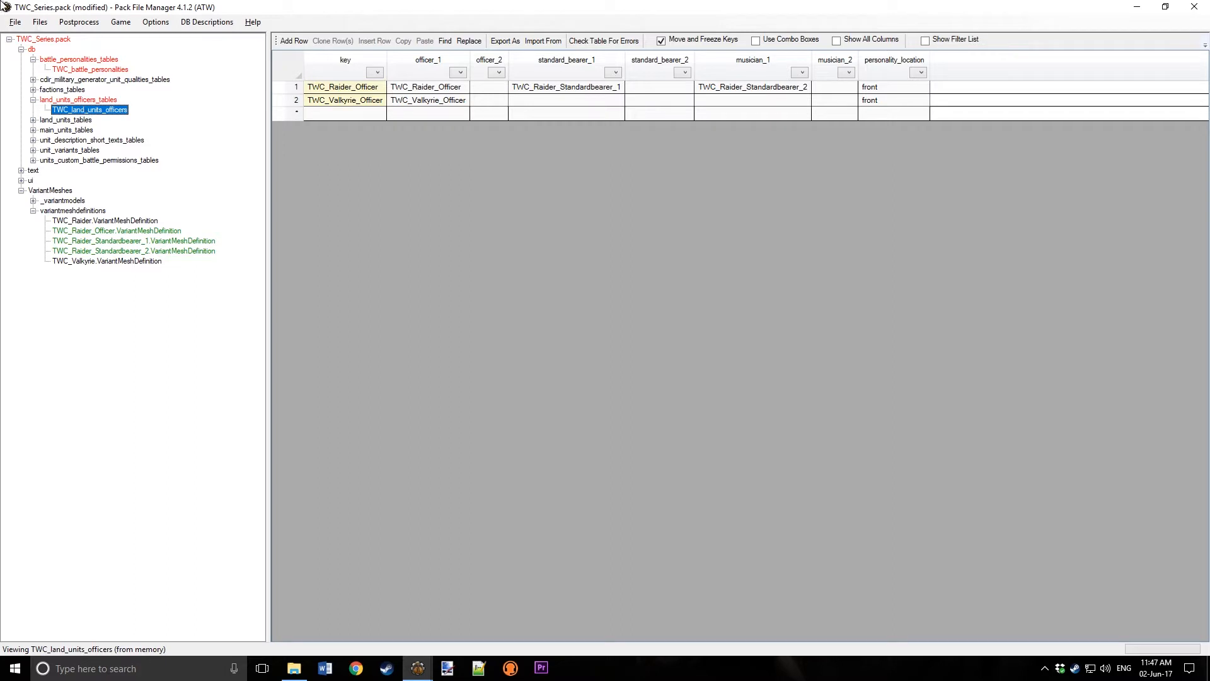
pyautogui.click(15, 22)
pyautogui.click(41, 101)
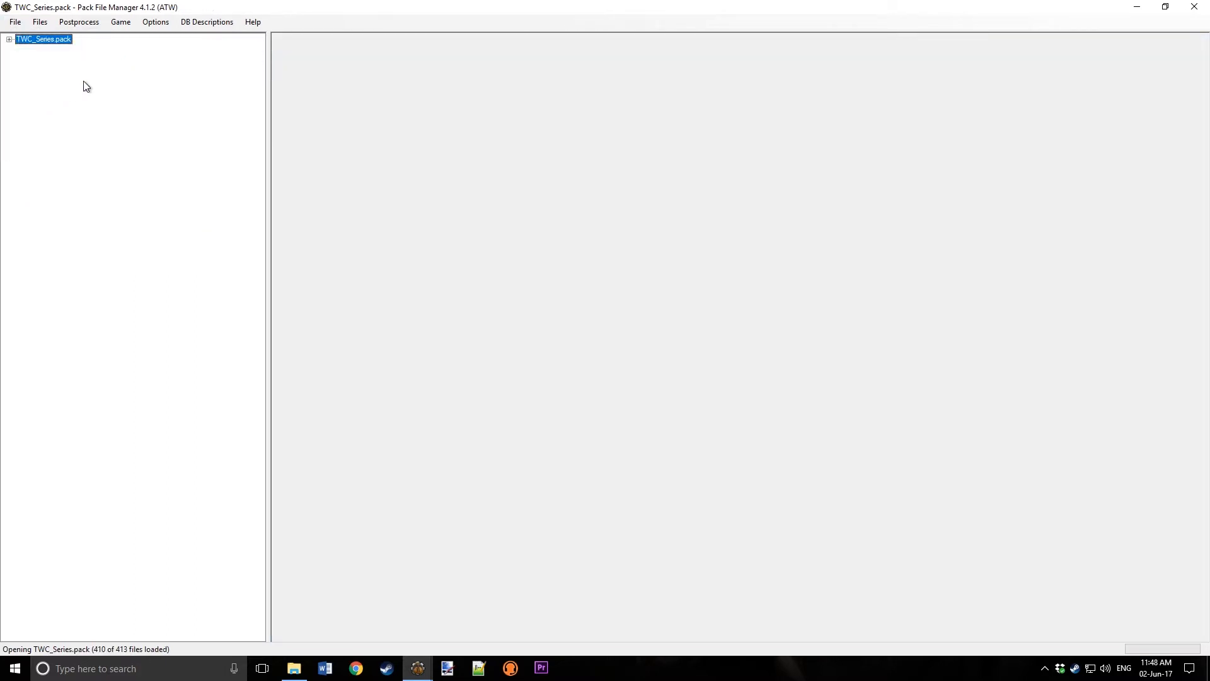
pyautogui.rightClick(387, 668)
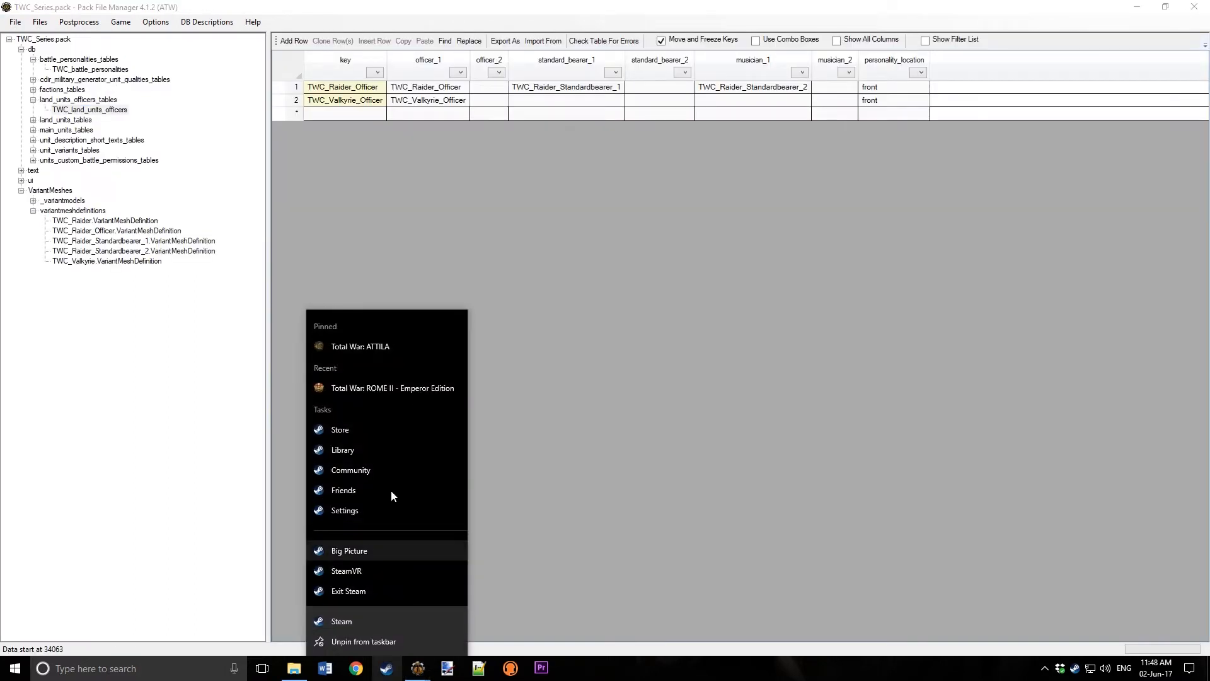
pyautogui.click(375, 347)
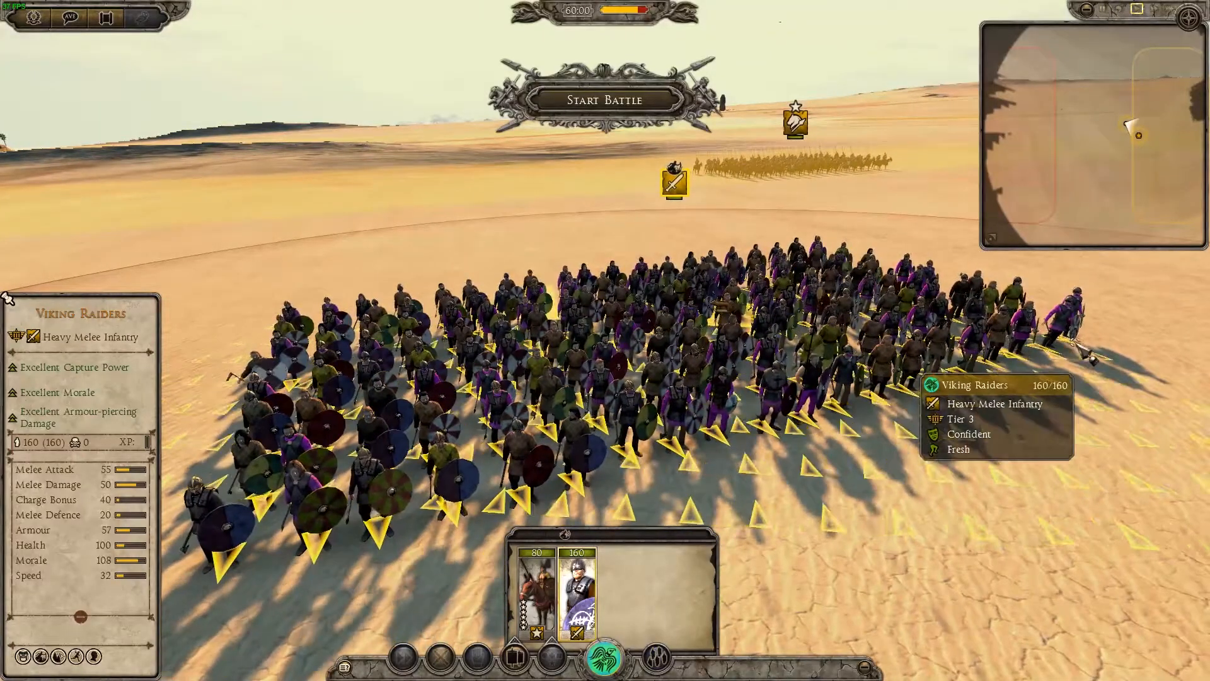
# - Hide the battle interface and examine the Viking Raiders' officer, both standard-bearers and the tops of their standards up close
pyautogui.scroll(5, 561, 399)
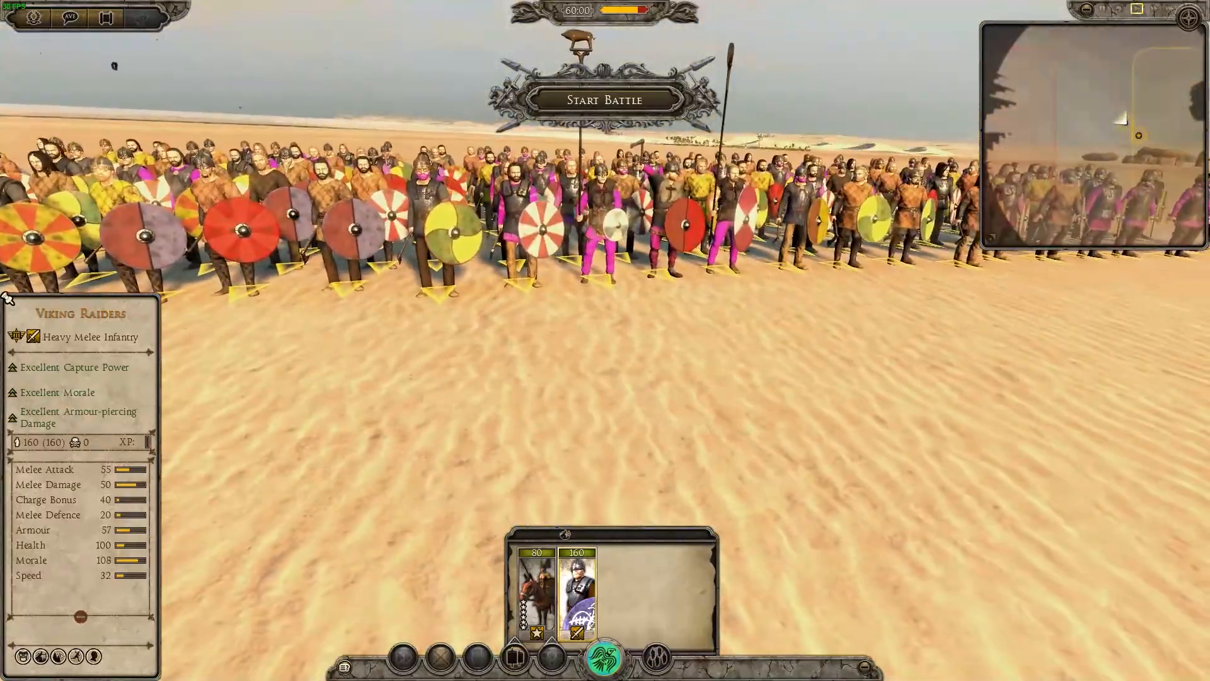
pyautogui.press('d')
pyautogui.press('q')
pyautogui.press('k')
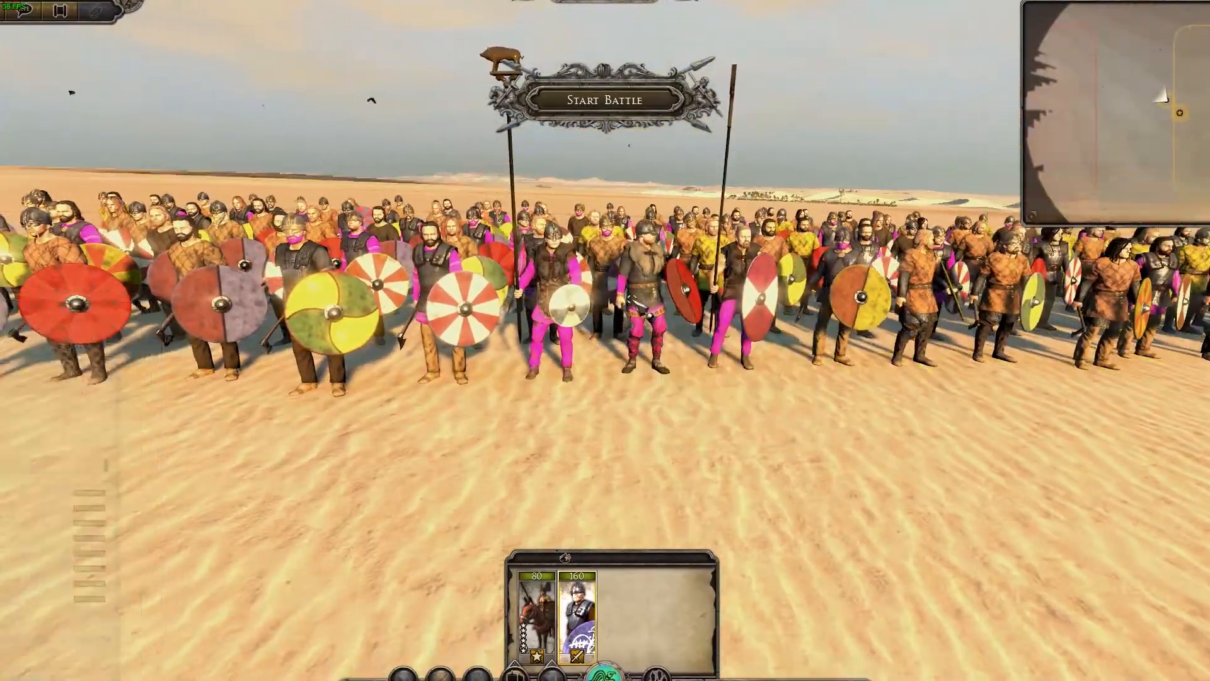
pyautogui.press('w')
pyautogui.press('s')
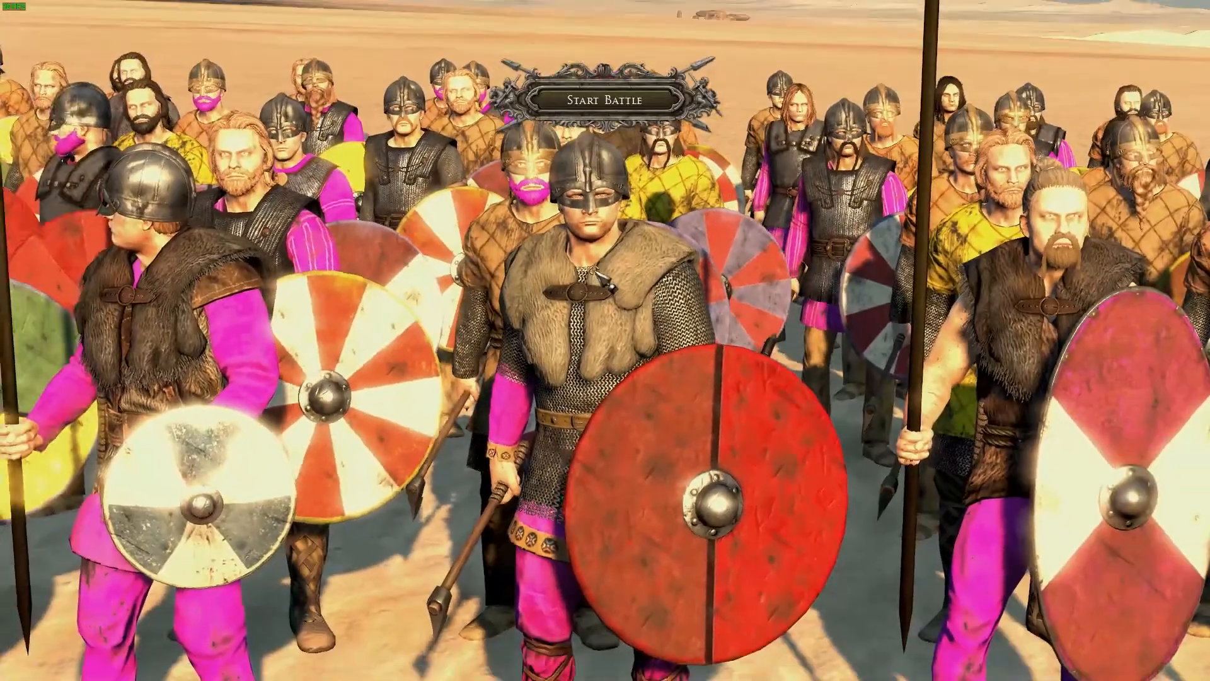
pyautogui.press('a')
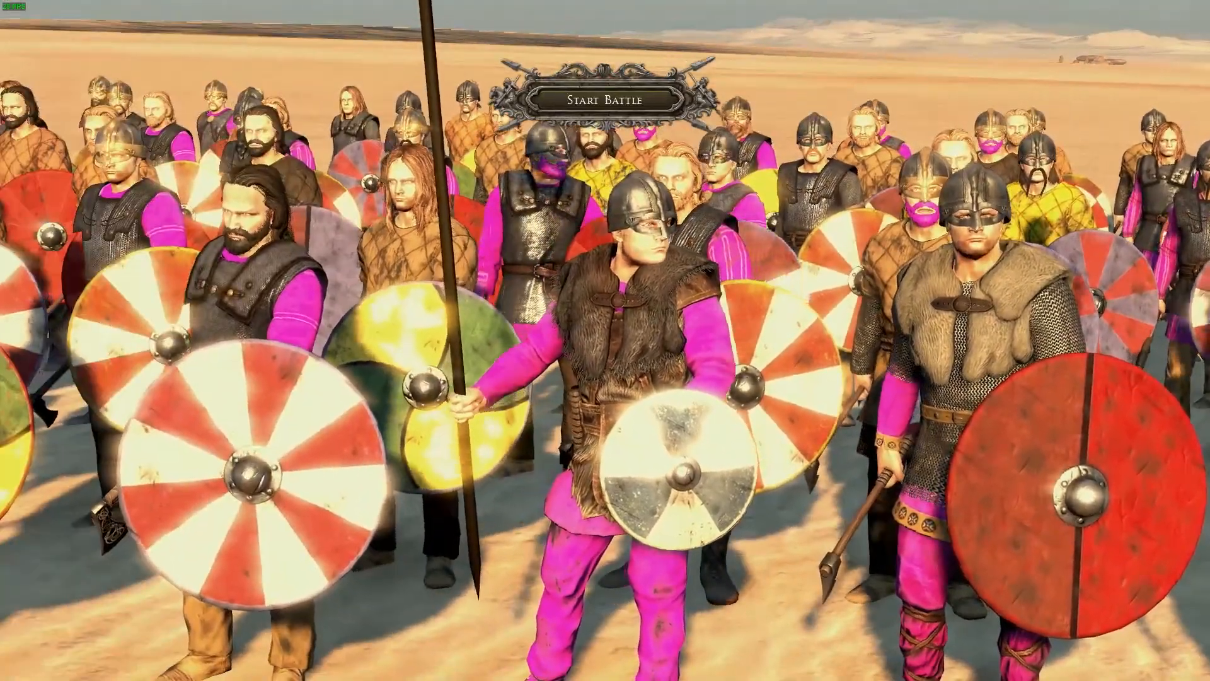
pyautogui.press('d')
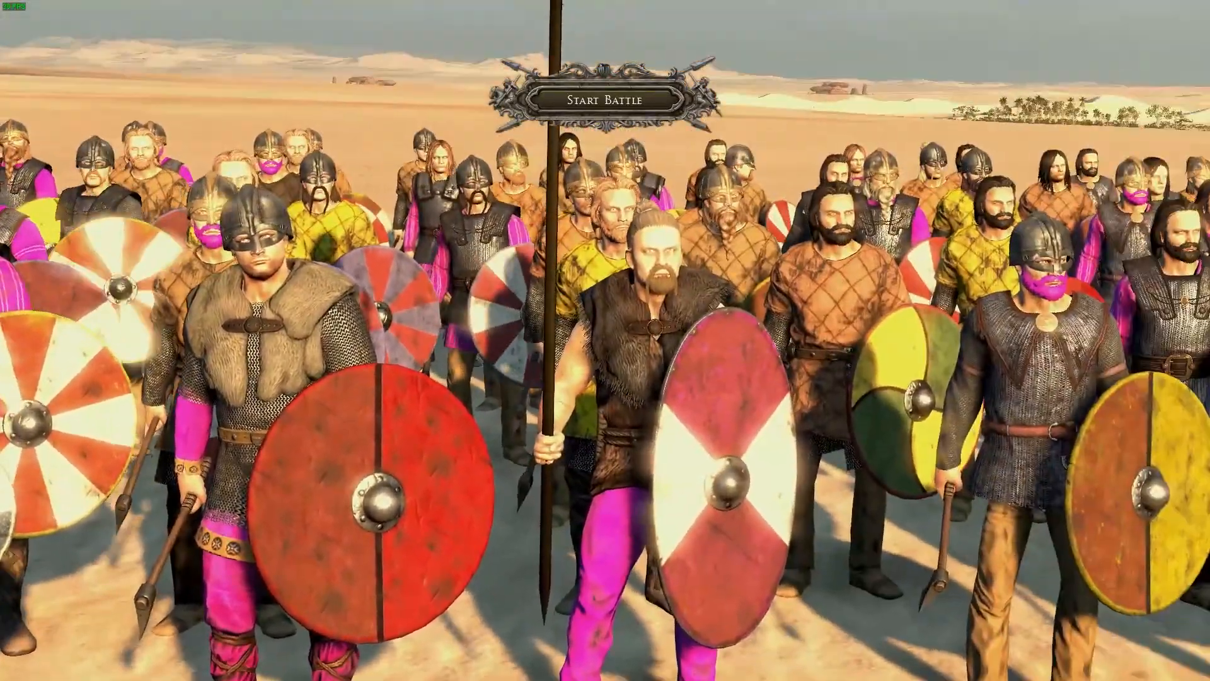
pyautogui.press('q')
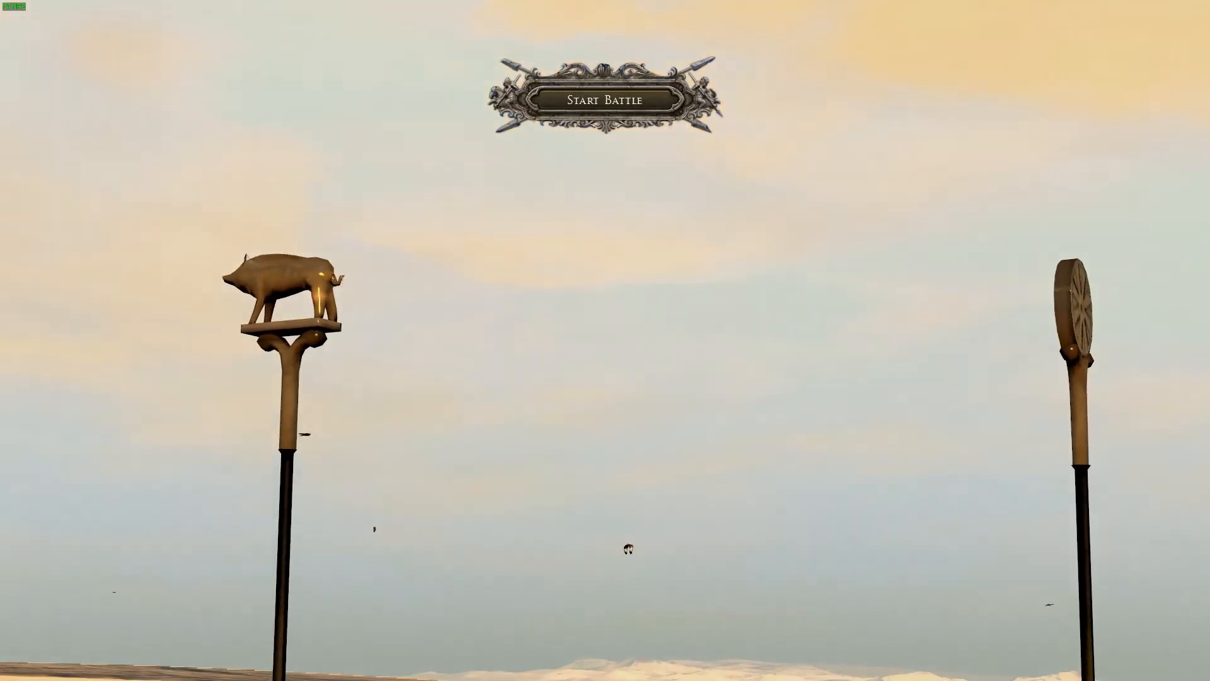